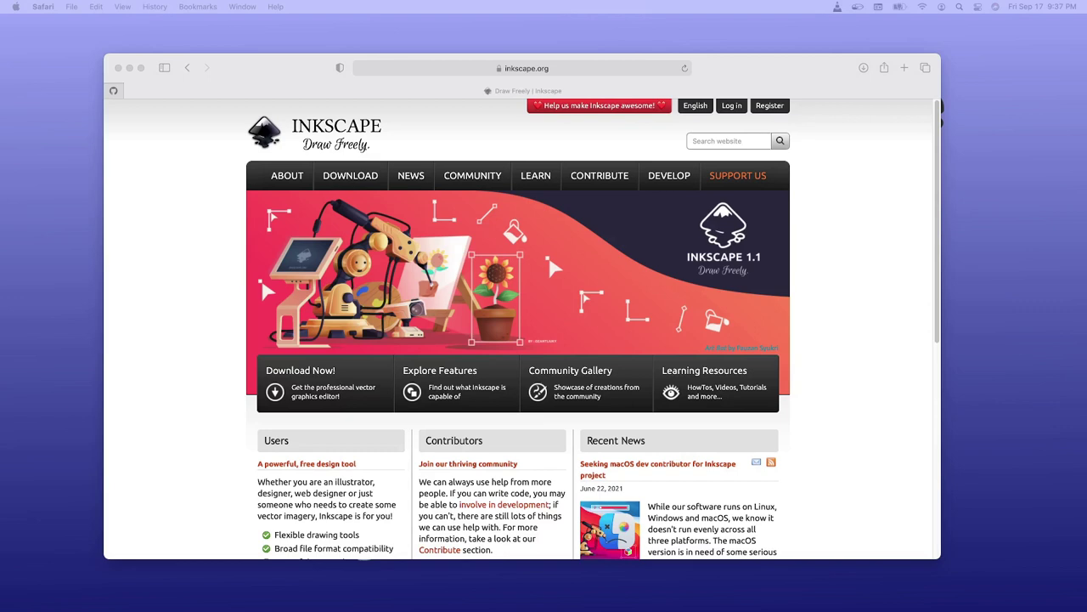
Step: In Safari, download the Inkscape 1.1 macOS (10.11-10.15) dmg disk image and open it
{"action": "scroll", "coordinate": [206, 344], "scroll_direction": "down", "scroll_amount": 3}
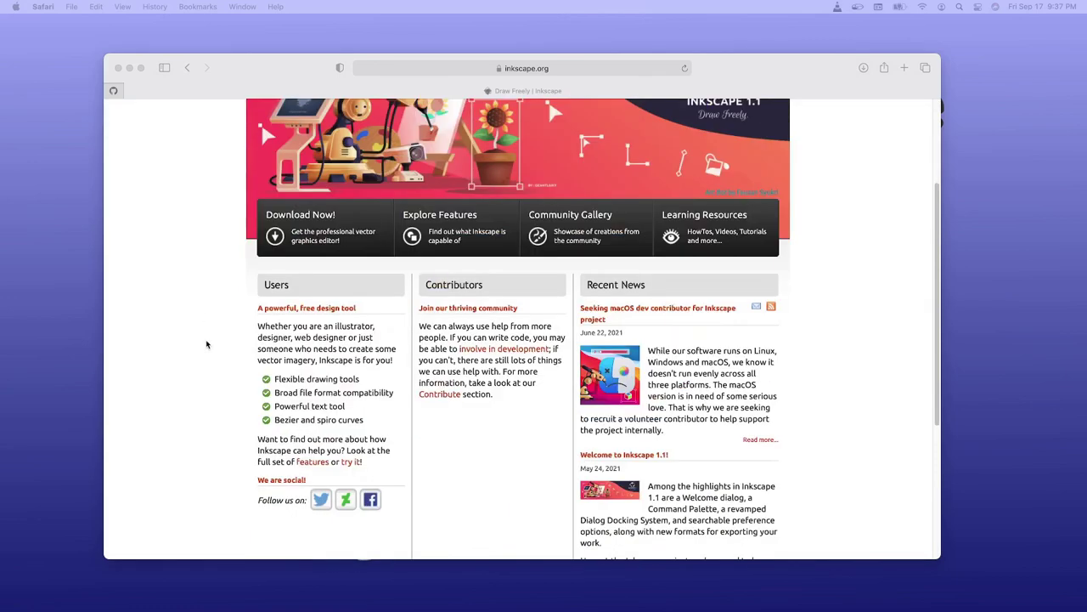
{"action": "scroll", "coordinate": [206, 344], "scroll_direction": "up", "scroll_amount": 2}
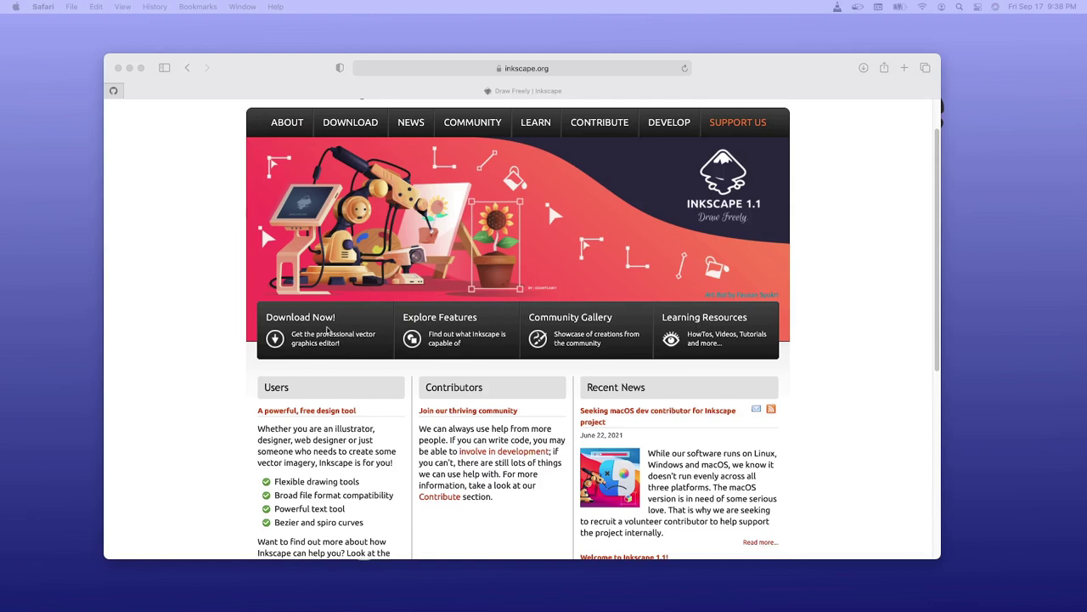
{"action": "left_click", "coordinate": [329, 342]}
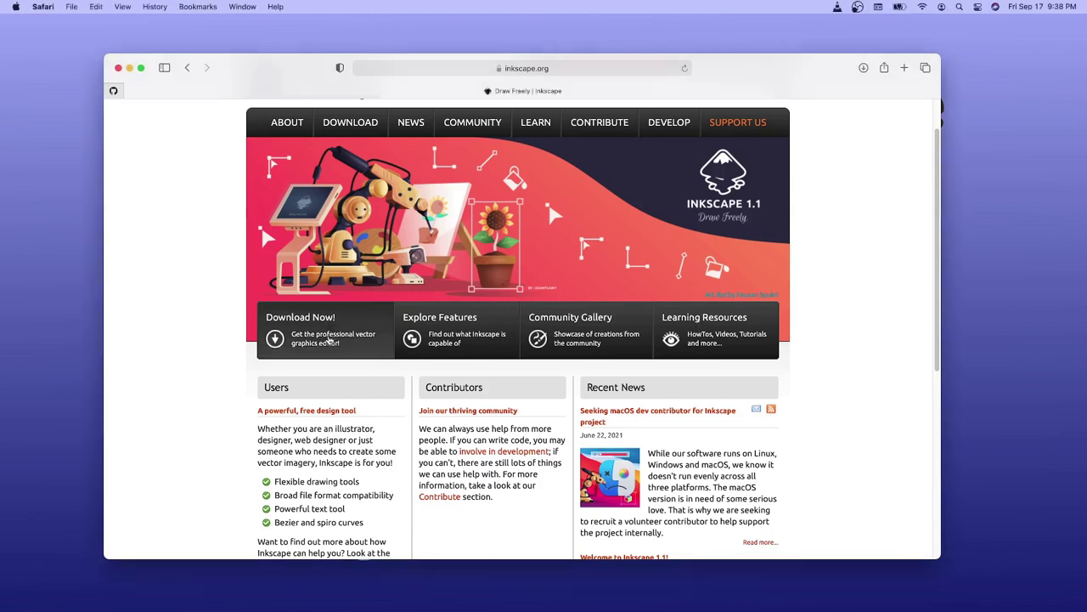
{"action": "left_click", "coordinate": [309, 343]}
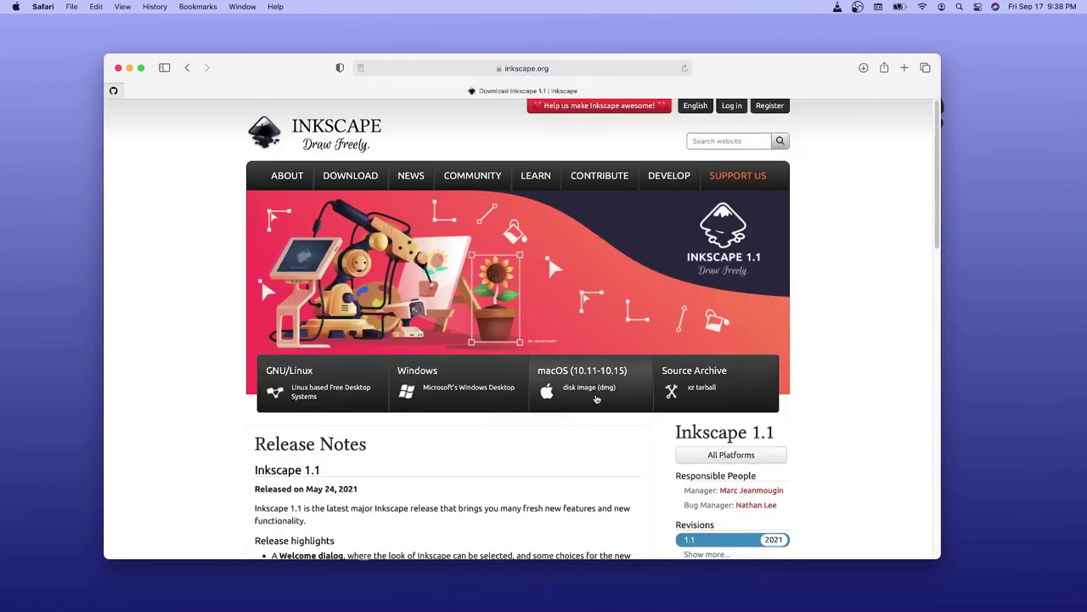
{"action": "left_click", "coordinate": [597, 399]}
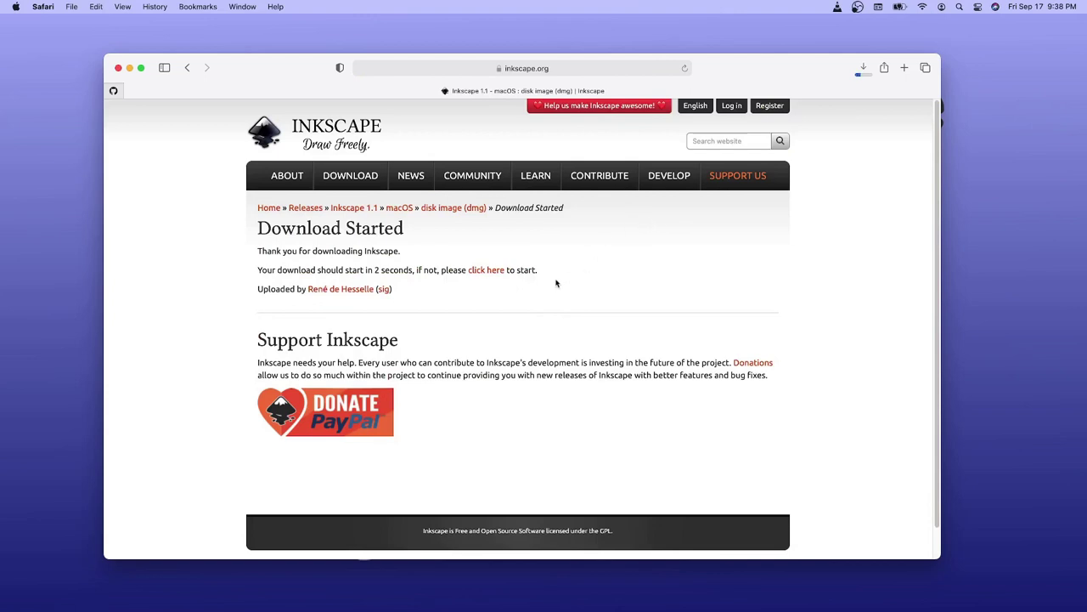
{"action": "scroll", "coordinate": [522, 290], "scroll_direction": "down", "scroll_amount": 1}
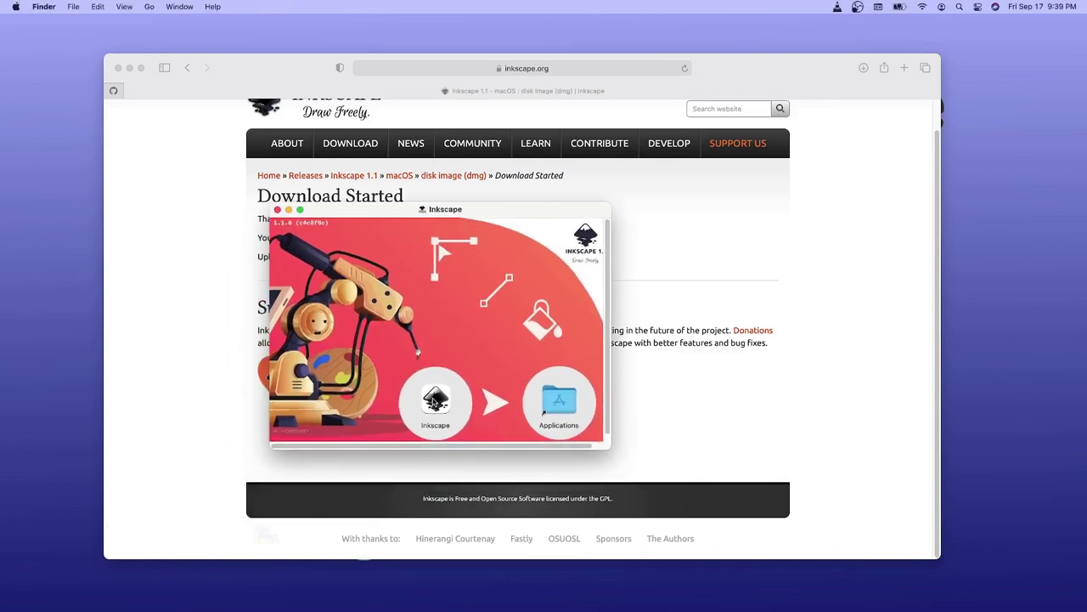
Step: Copy Inkscape into Applications, replacing the older copy, and close the Applications window
{"action": "left_click_drag", "start_coordinate": [435, 401], "coordinate": [556, 403]}
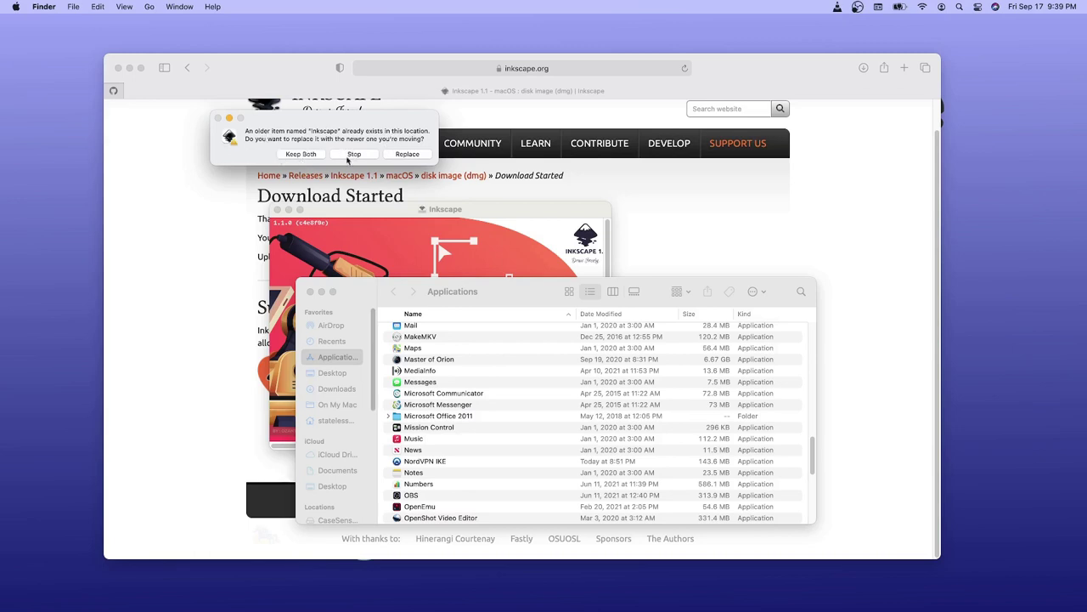
{"action": "left_click", "coordinate": [407, 155]}
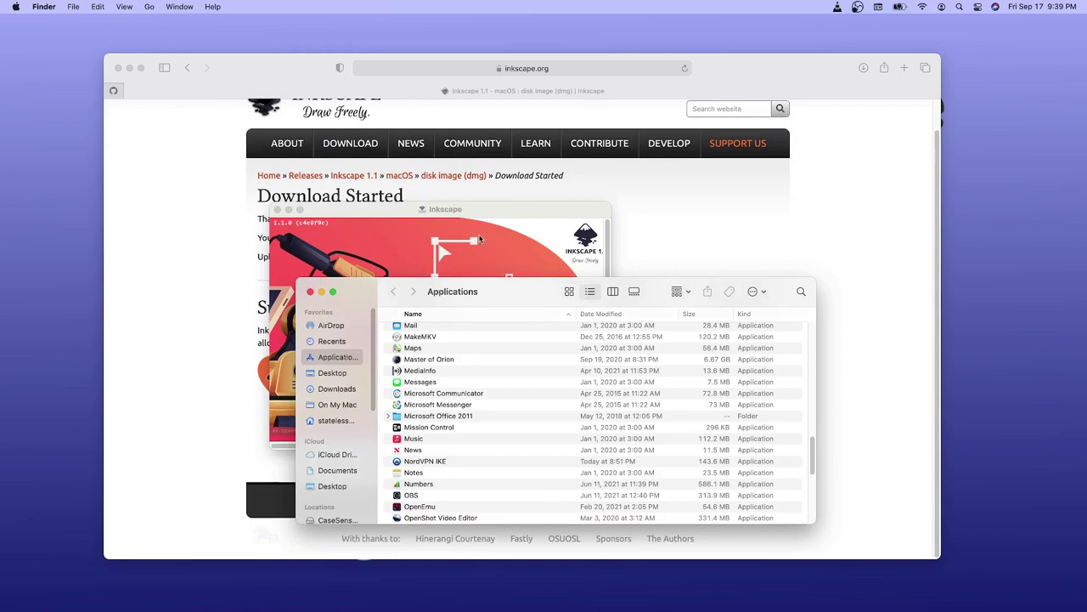
{"action": "left_click_drag", "start_coordinate": [531, 296], "coordinate": [79, 232]}
{"action": "key", "text": "super+w"}
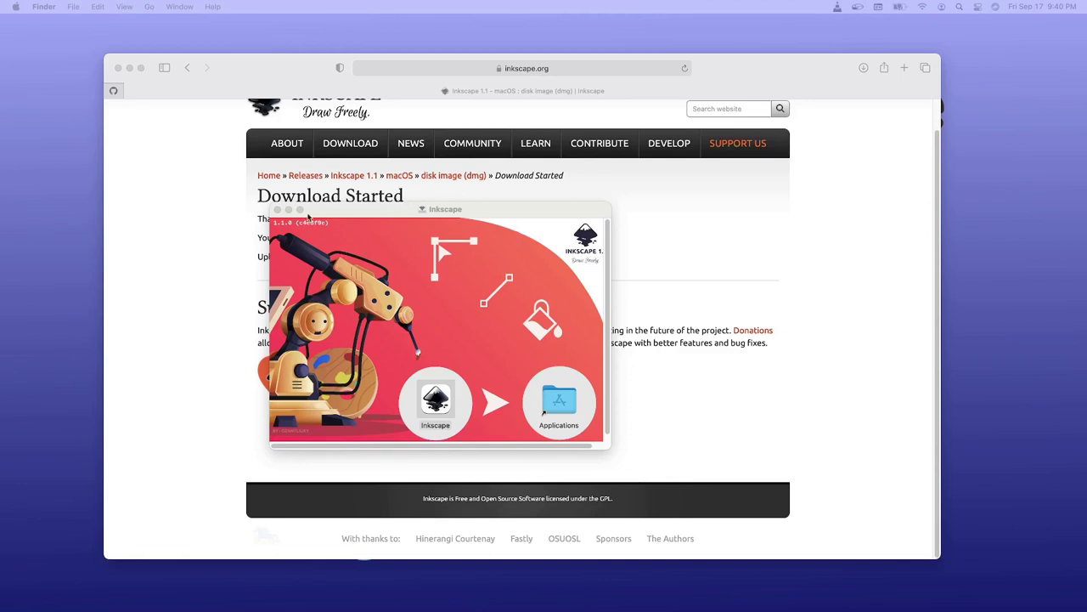
Step: Close the installer window and launch Inkscape 1.1, approving the downloaded-app security warning
{"action": "left_click", "coordinate": [277, 209]}
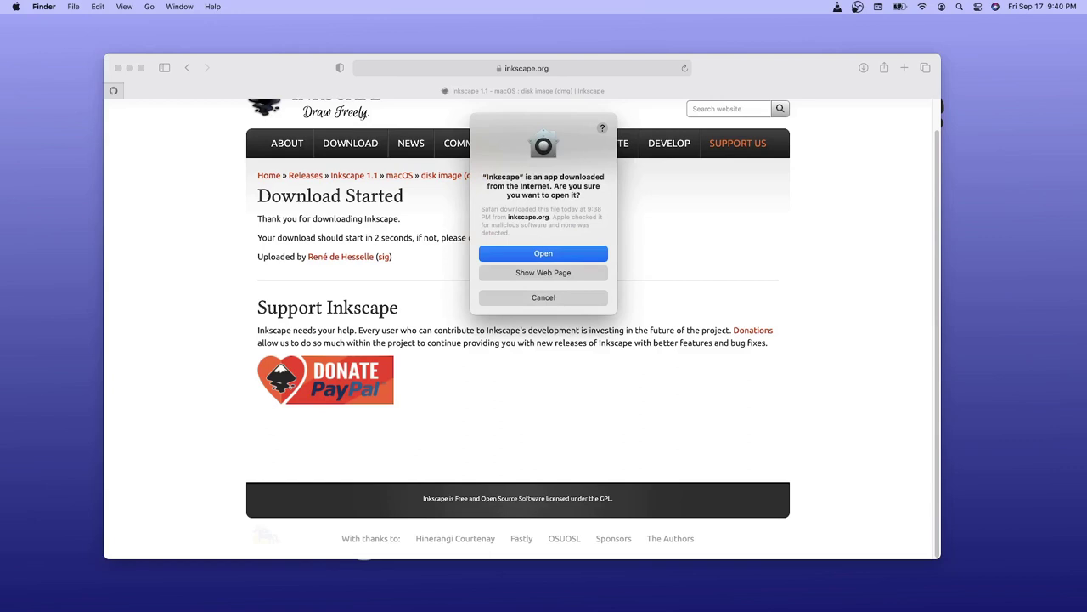
{"action": "key", "text": "Return"}
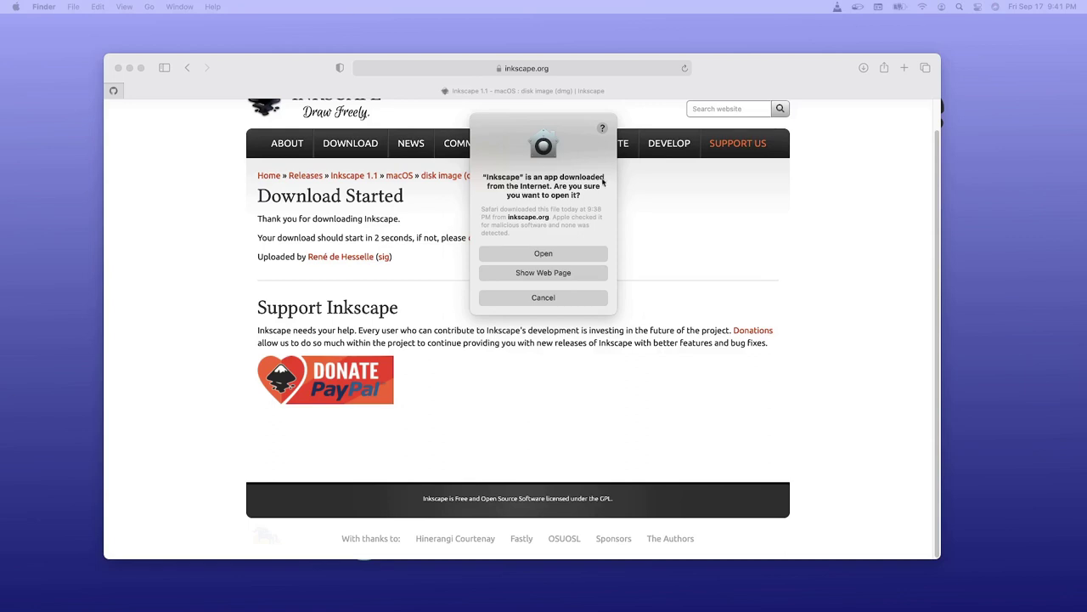
{"action": "left_click", "coordinate": [537, 254]}
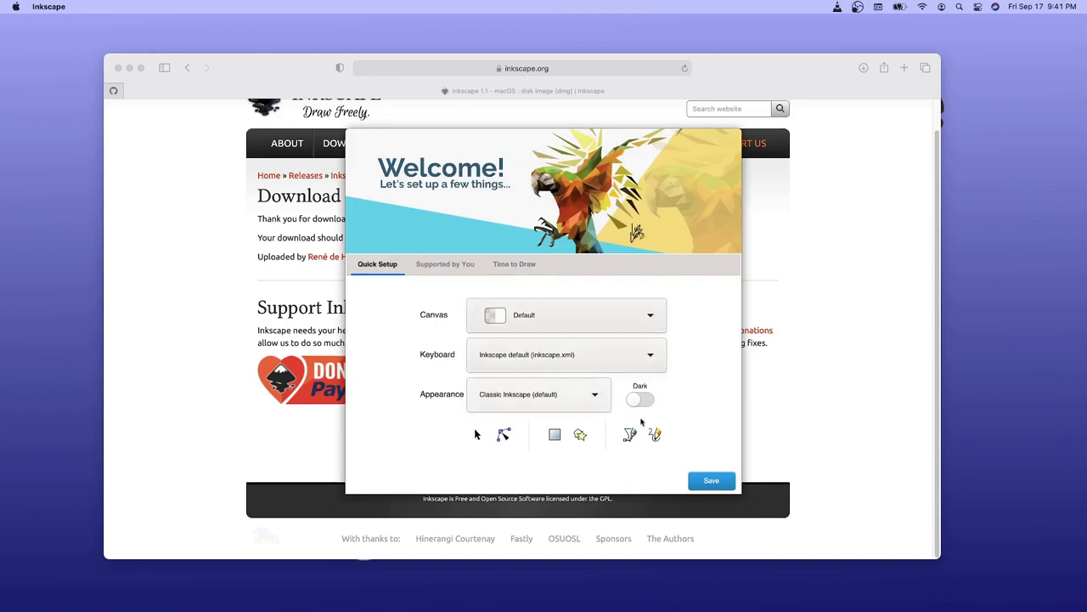
Step: Accept the default welcome quick-setup choices, save them, and dismiss the support page
{"action": "left_click", "coordinate": [707, 482]}
{"action": "left_click", "coordinate": [714, 481]}
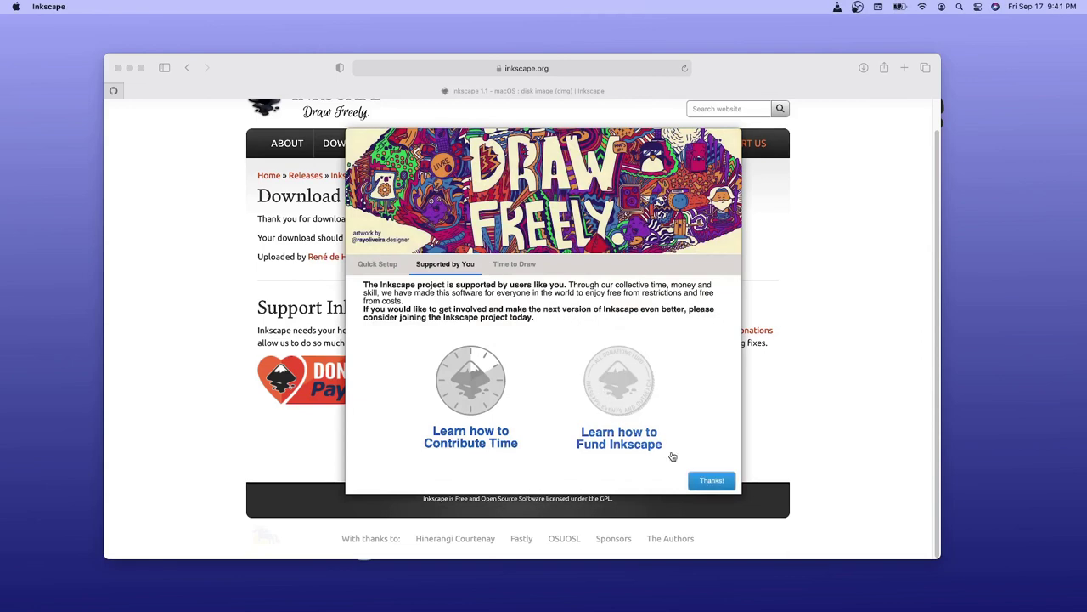
{"action": "left_click", "coordinate": [709, 481]}
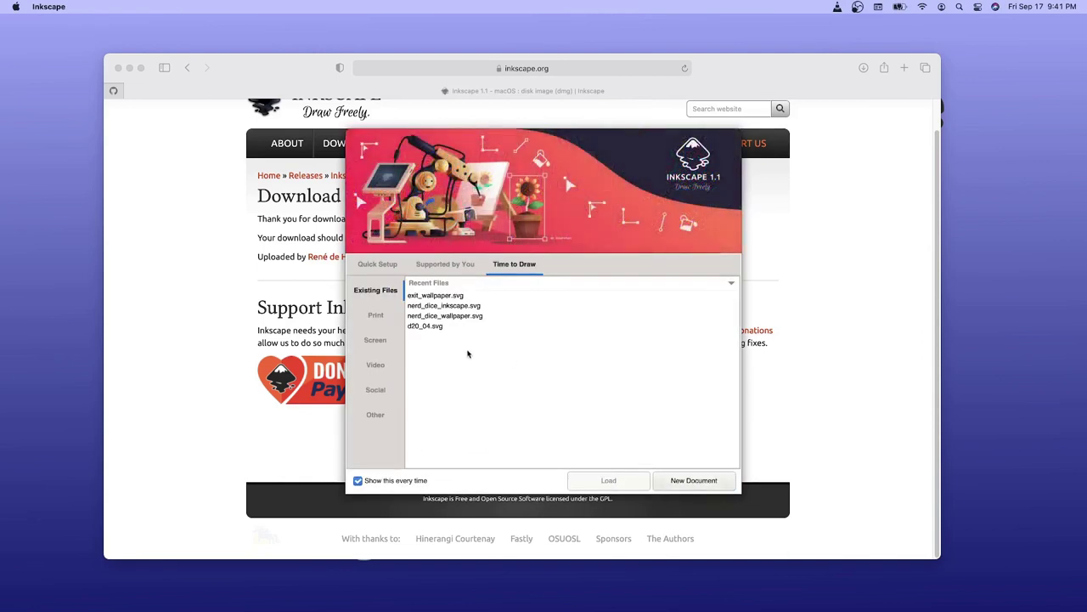
Step: Load exit_wallpaper.svg from the Recent Files list
{"action": "left_click", "coordinate": [424, 304]}
{"action": "left_click", "coordinate": [423, 295]}
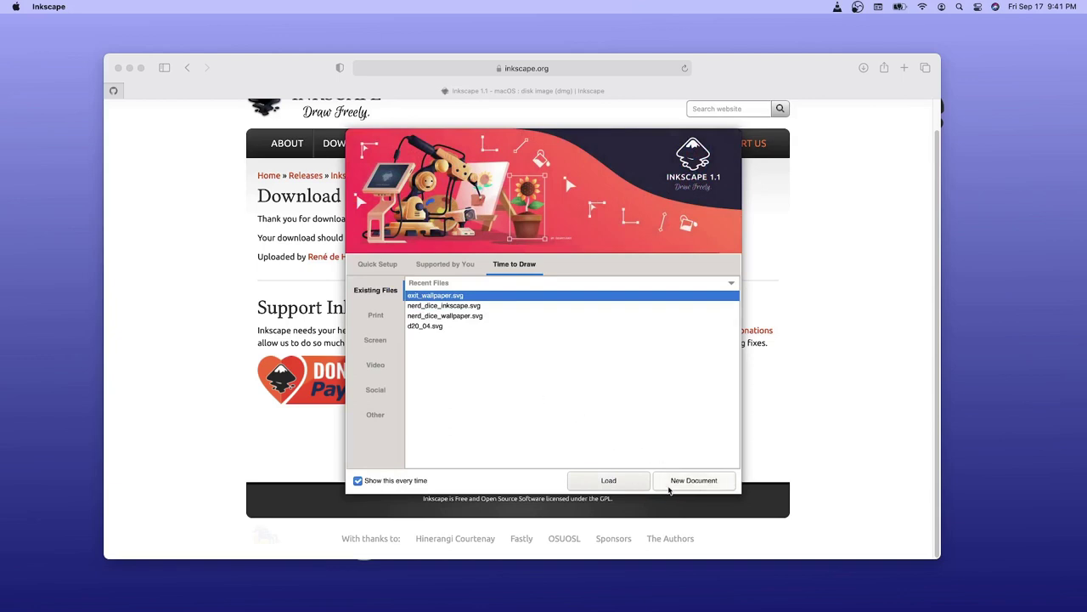
{"action": "left_click", "coordinate": [623, 482]}
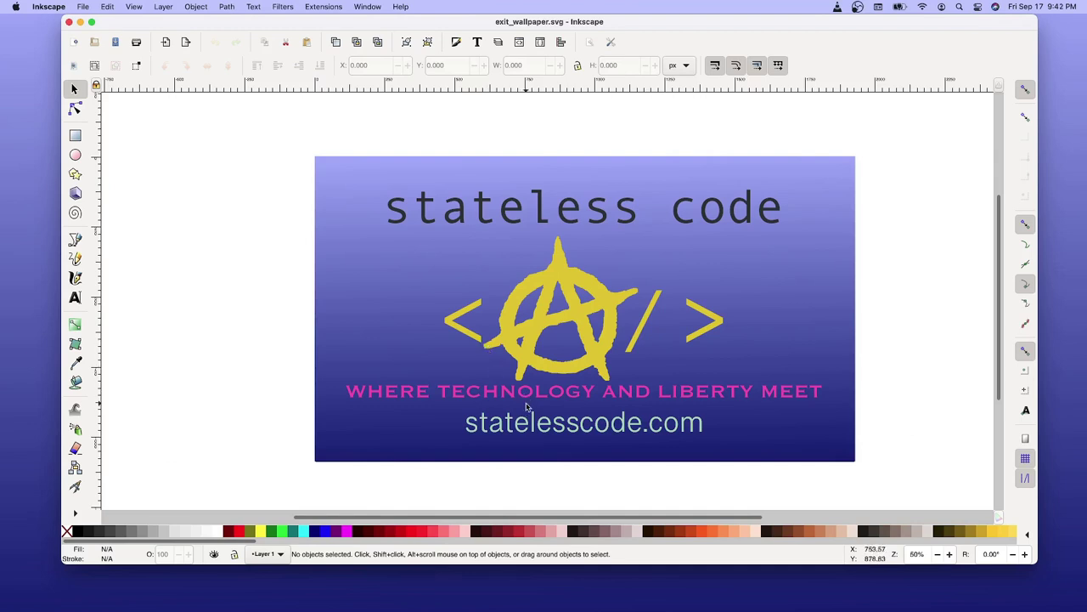
Step: Select the pink tagline for editing, trying a kerning tweak and then undoing it
{"action": "left_click", "coordinate": [572, 395]}
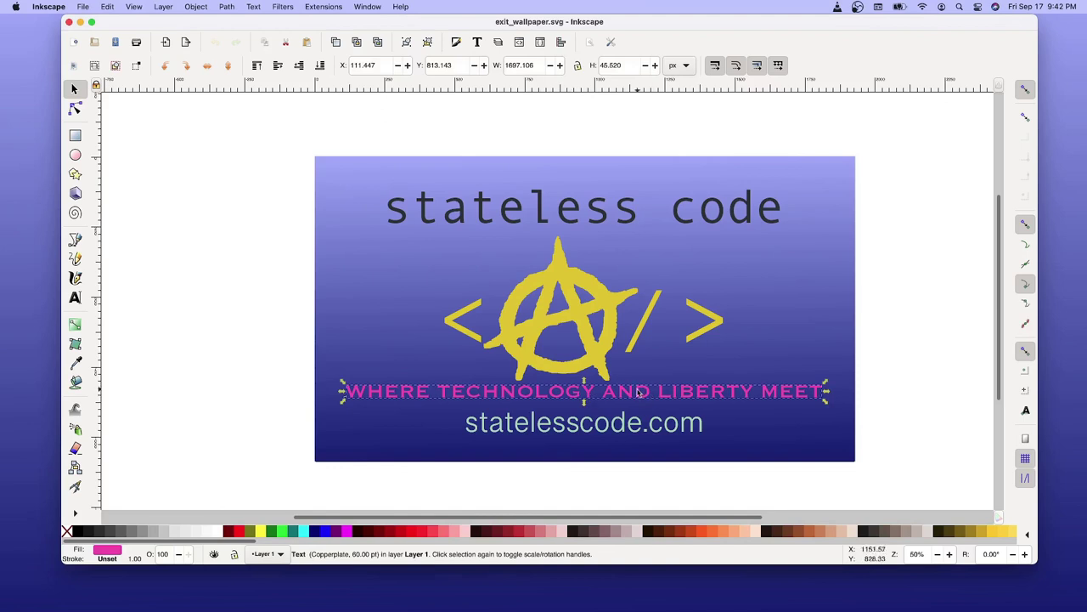
{"action": "double_click", "coordinate": [577, 395]}
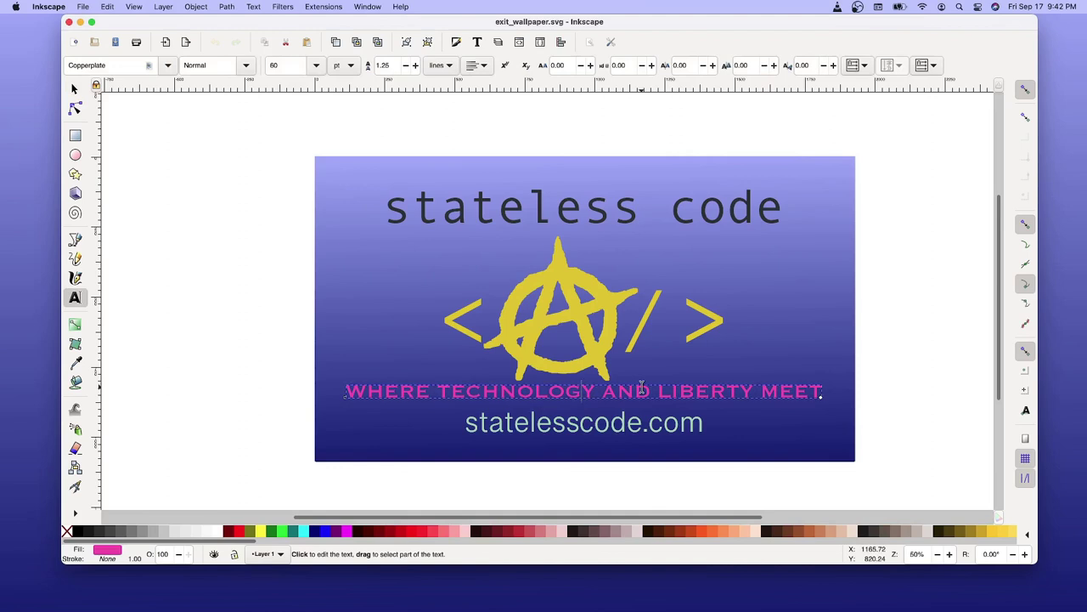
{"action": "key", "text": "alt+Left"}
{"action": "key", "text": "alt+Left"}
{"action": "key", "text": "alt+Left"}
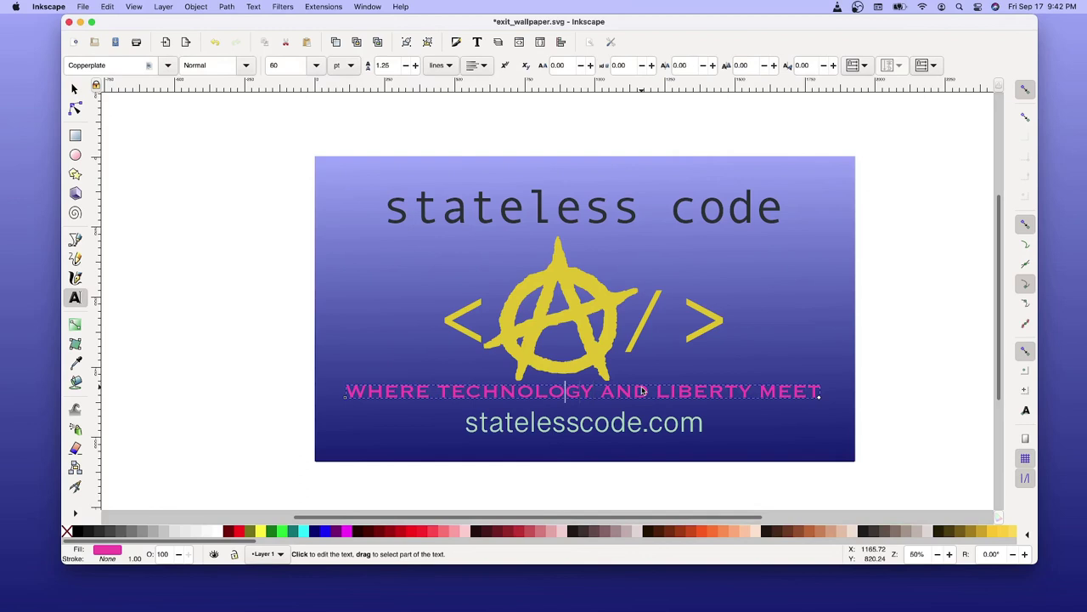
{"action": "key", "text": "ctrl+z"}
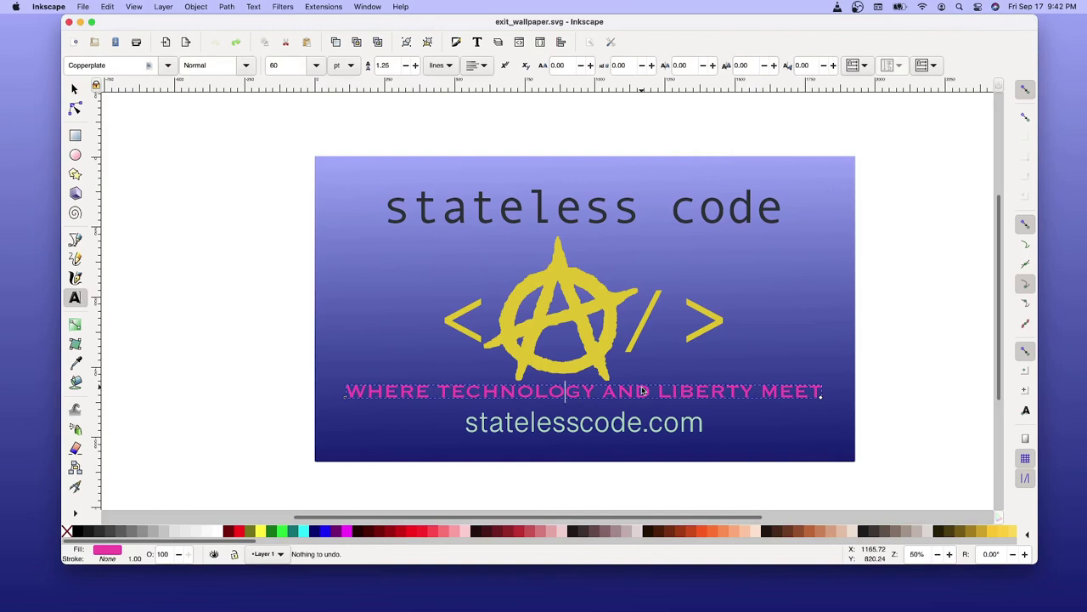
Step: In Text and Font's Text tab, replace the tagline with 'CODE ALONG' and apply
{"action": "left_click", "coordinate": [255, 7]}
{"action": "key", "text": "Escape"}
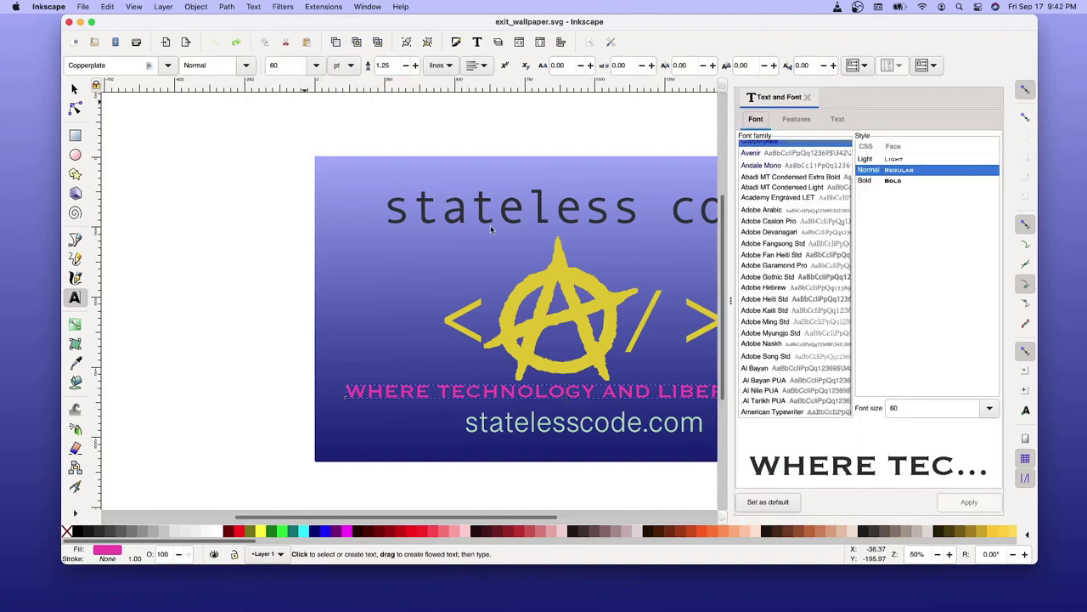
{"action": "left_click", "coordinate": [836, 119]}
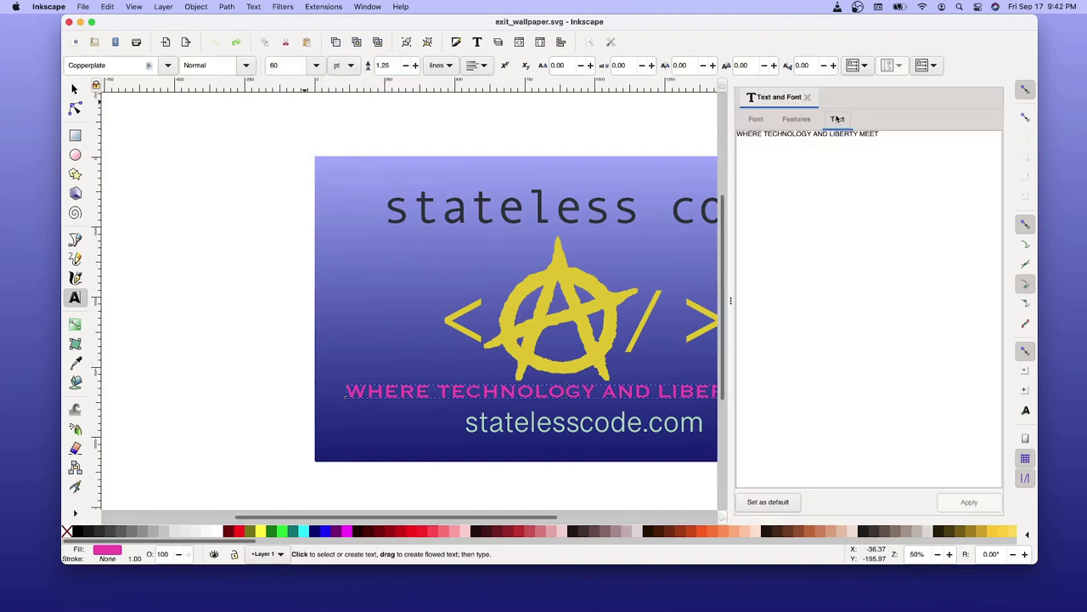
{"action": "left_click_drag", "start_coordinate": [884, 134], "coordinate": [658, 134]}
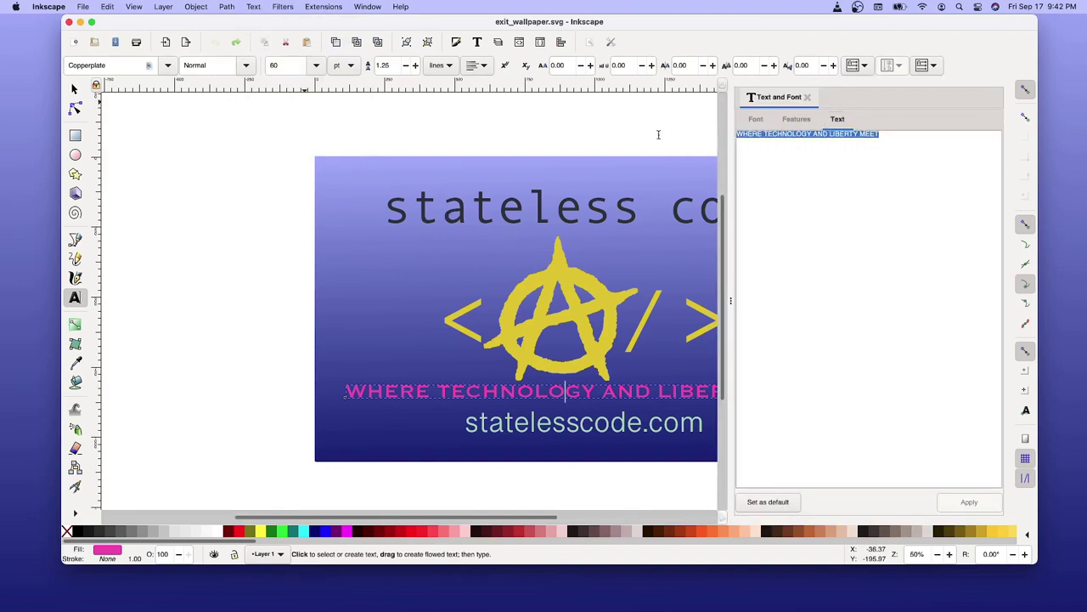
{"action": "type", "text": "CODE ALONG"}
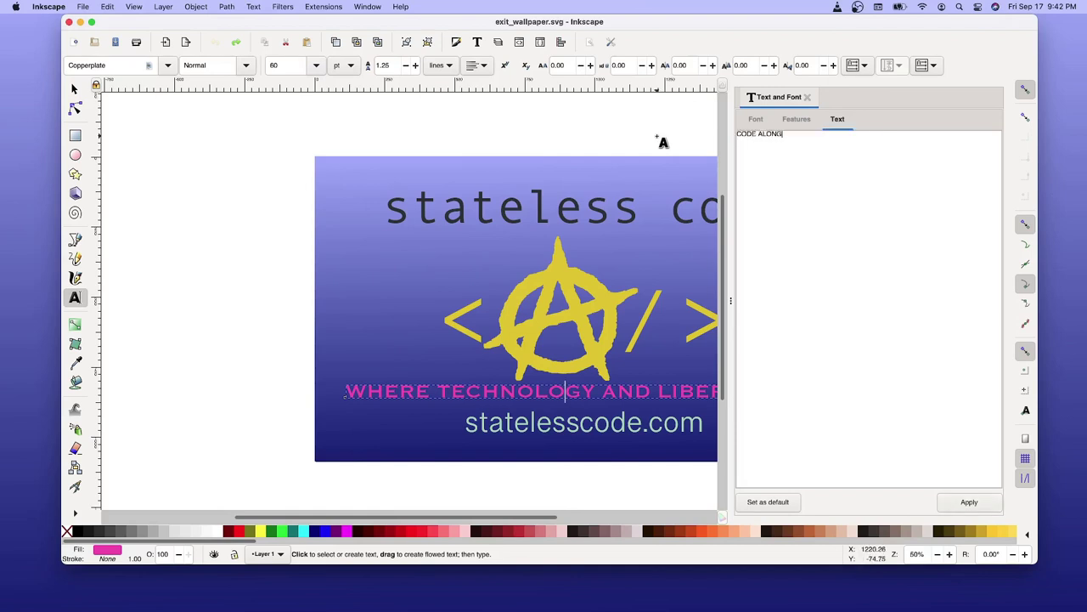
{"action": "left_click", "coordinate": [971, 501]}
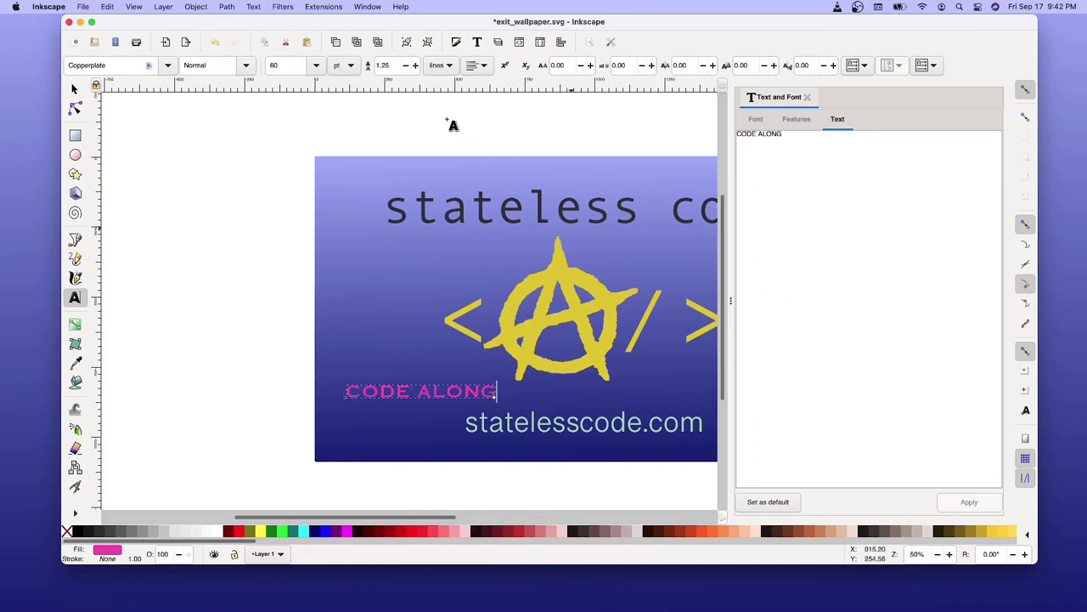
Step: Center CODE ALONG on the vertical axis relative to the page using Align and Distribute
{"action": "left_click", "coordinate": [191, 6]}
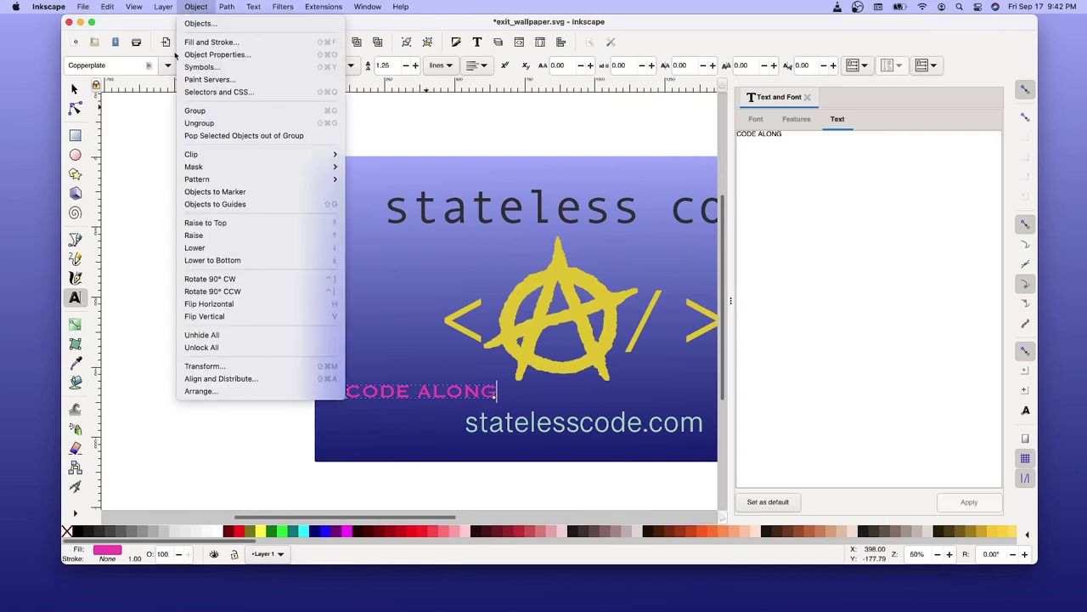
{"action": "left_click", "coordinate": [191, 382]}
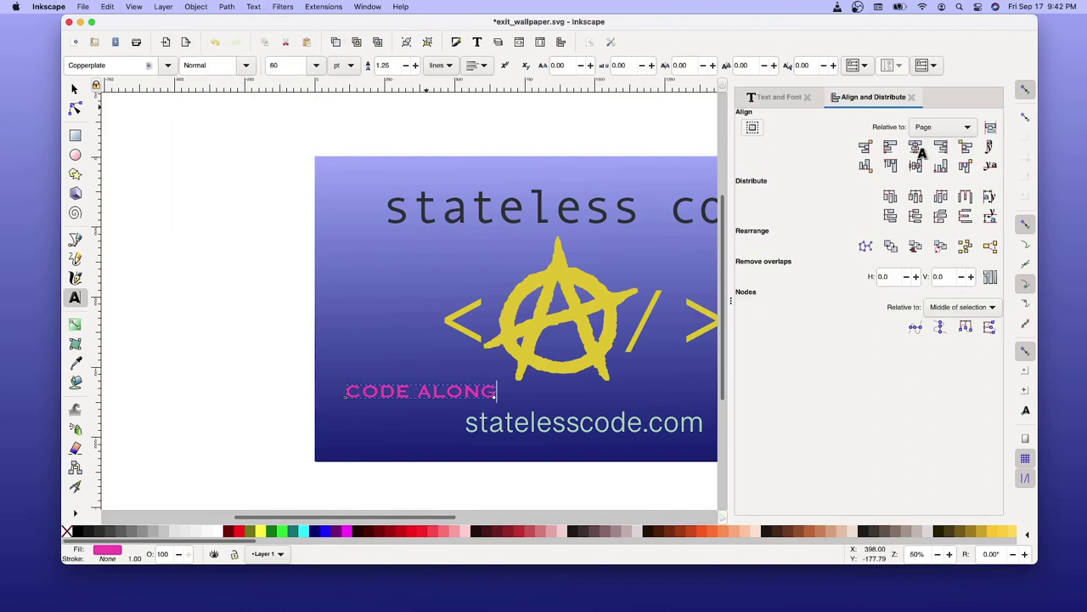
{"action": "left_click", "coordinate": [916, 148]}
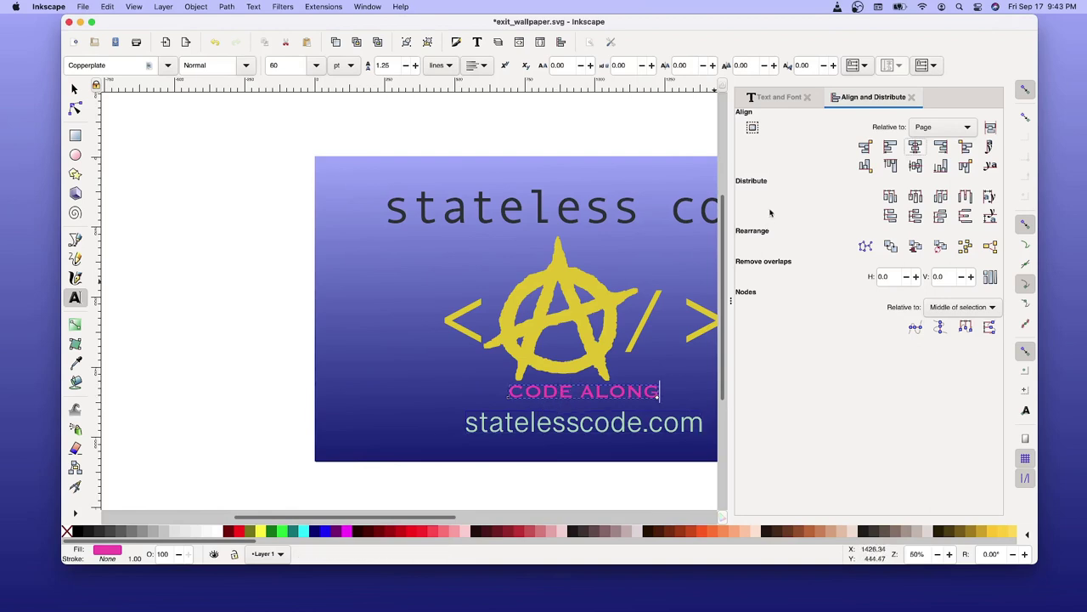
Step: In the Font tab, change the CODE ALONG size from 60 to 85 pt, then settle on 72 pt
{"action": "left_click", "coordinate": [789, 97]}
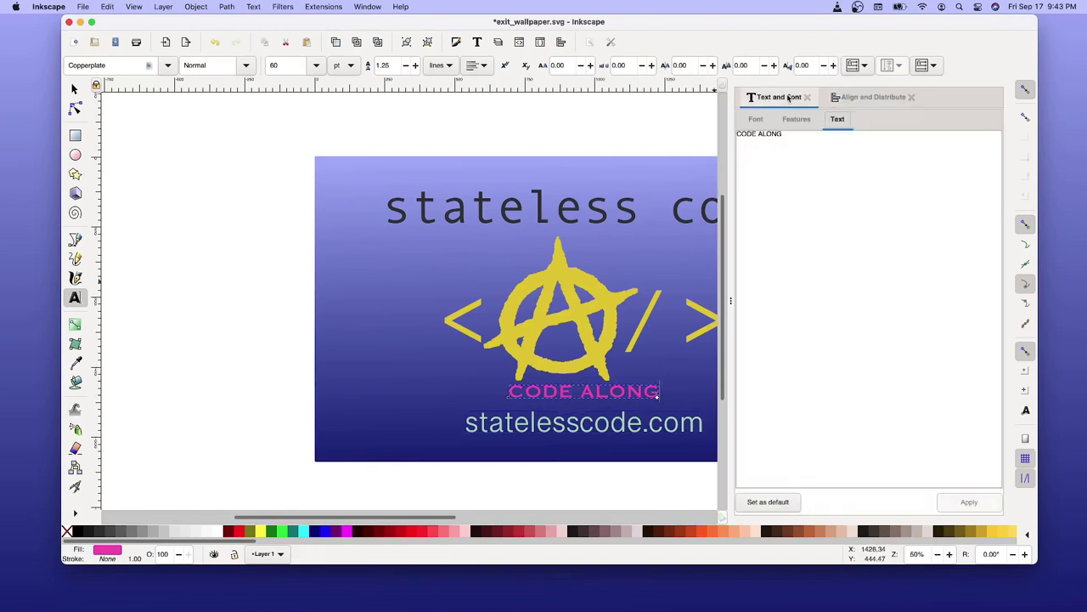
{"action": "left_click", "coordinate": [759, 121]}
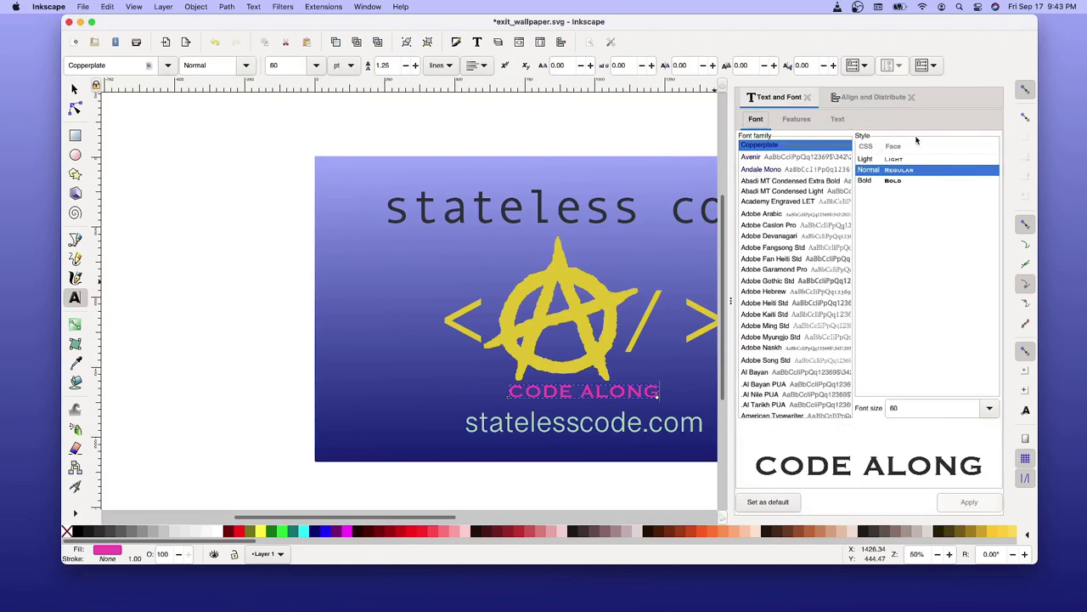
{"action": "left_click", "coordinate": [913, 410]}
{"action": "left_click_drag", "start_coordinate": [913, 410], "coordinate": [870, 414]}
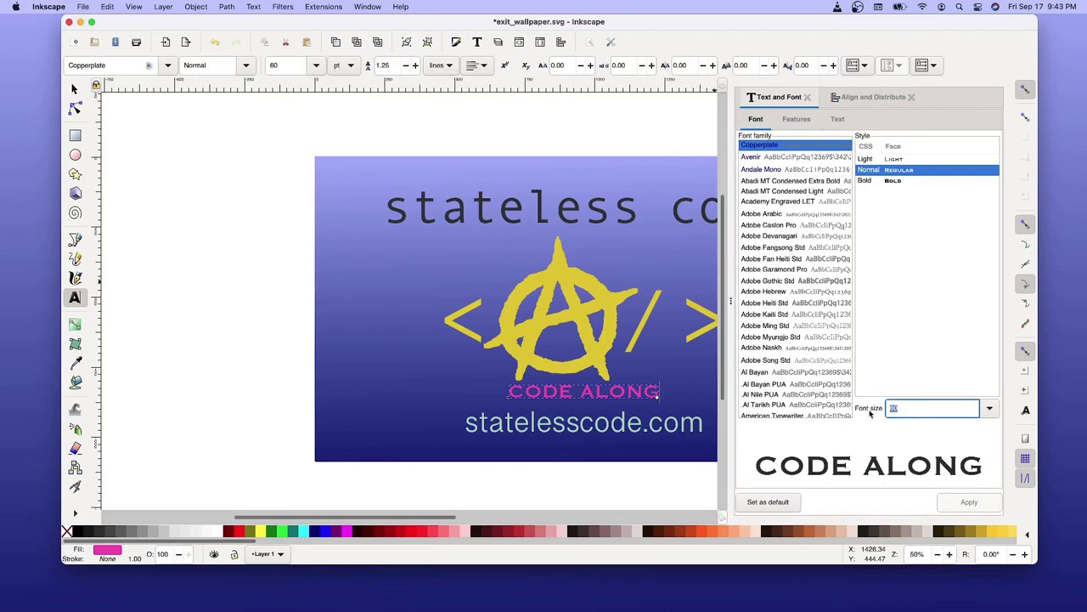
{"action": "type", "text": "85"}
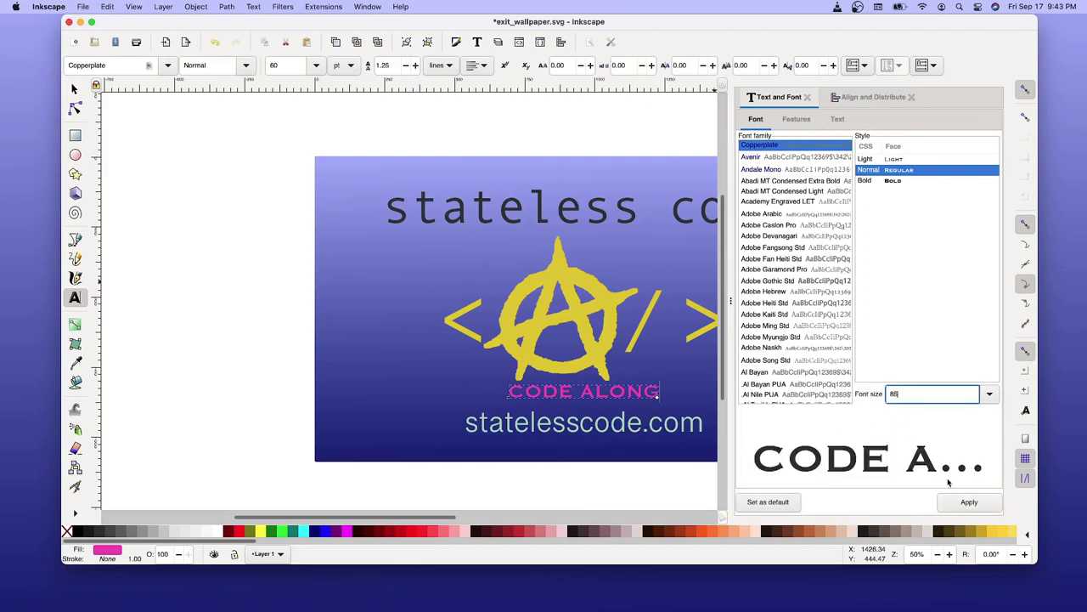
{"action": "left_click", "coordinate": [985, 503]}
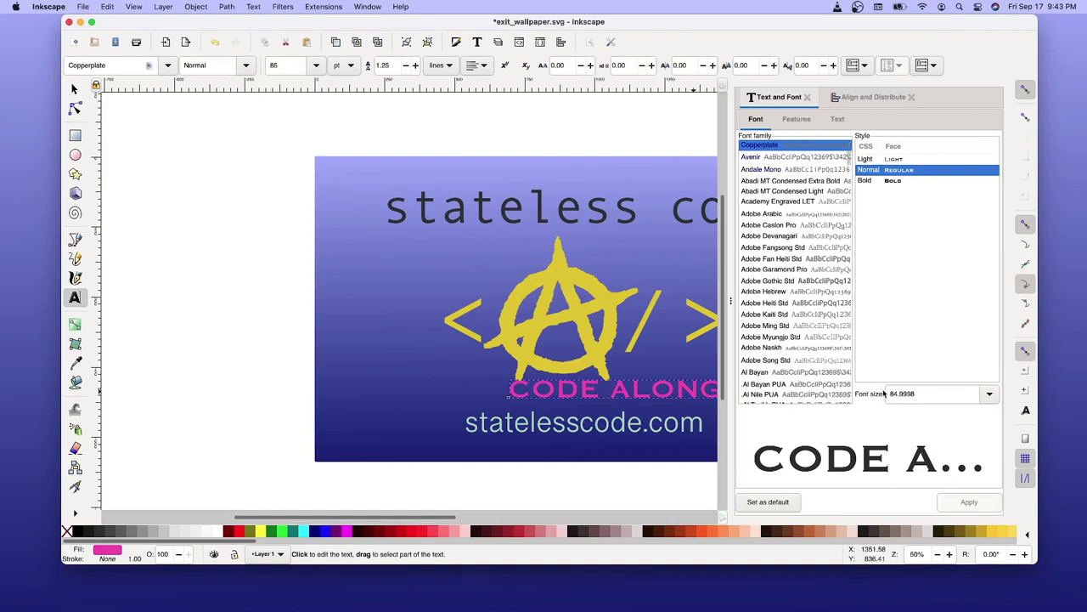
{"action": "left_click_drag", "start_coordinate": [924, 394], "coordinate": [859, 393]}
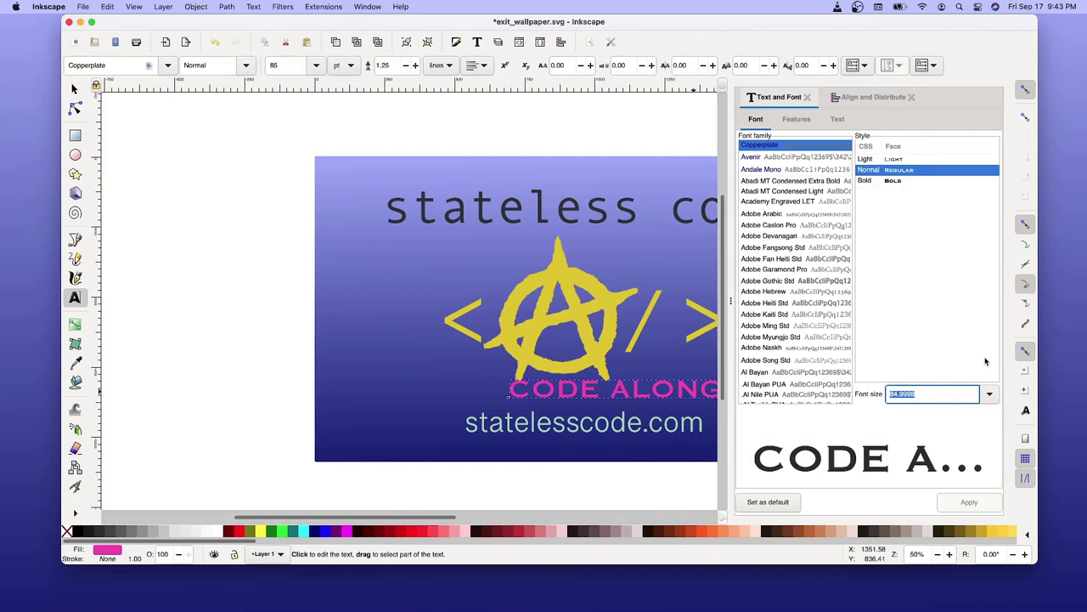
{"action": "type", "text": "72"}
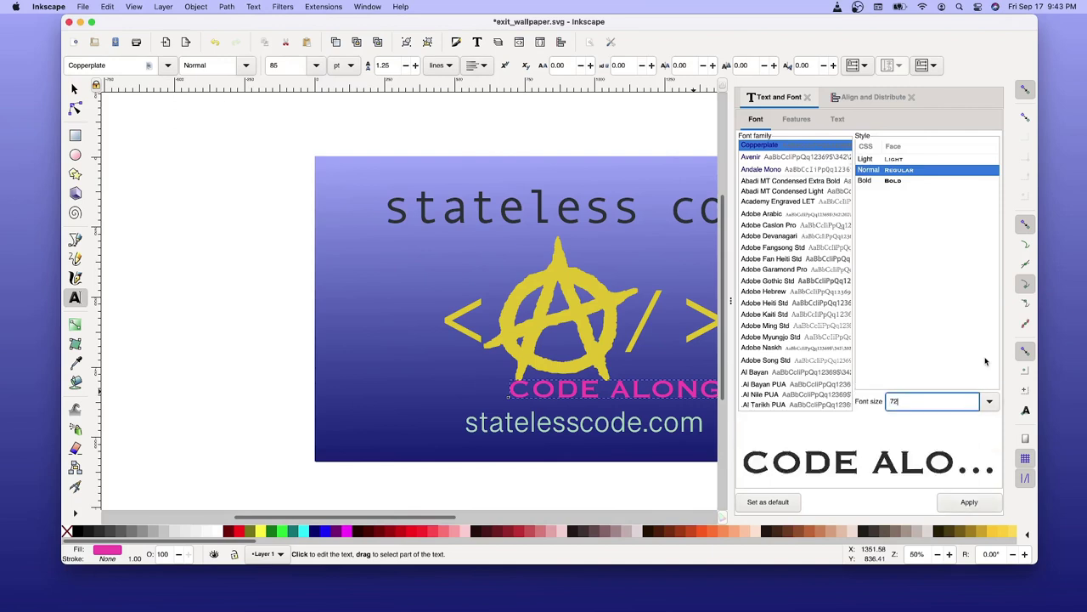
{"action": "left_click", "coordinate": [968, 503]}
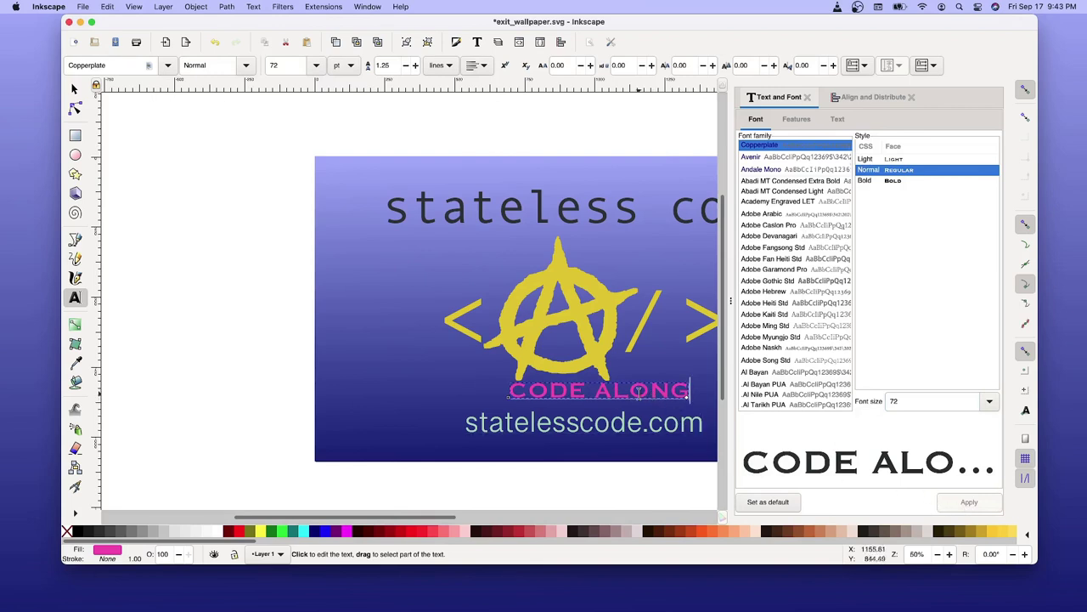
Step: Re-center the 72 pt CODE ALONG text on the vertical axis relative to the page
{"action": "left_click", "coordinate": [878, 103]}
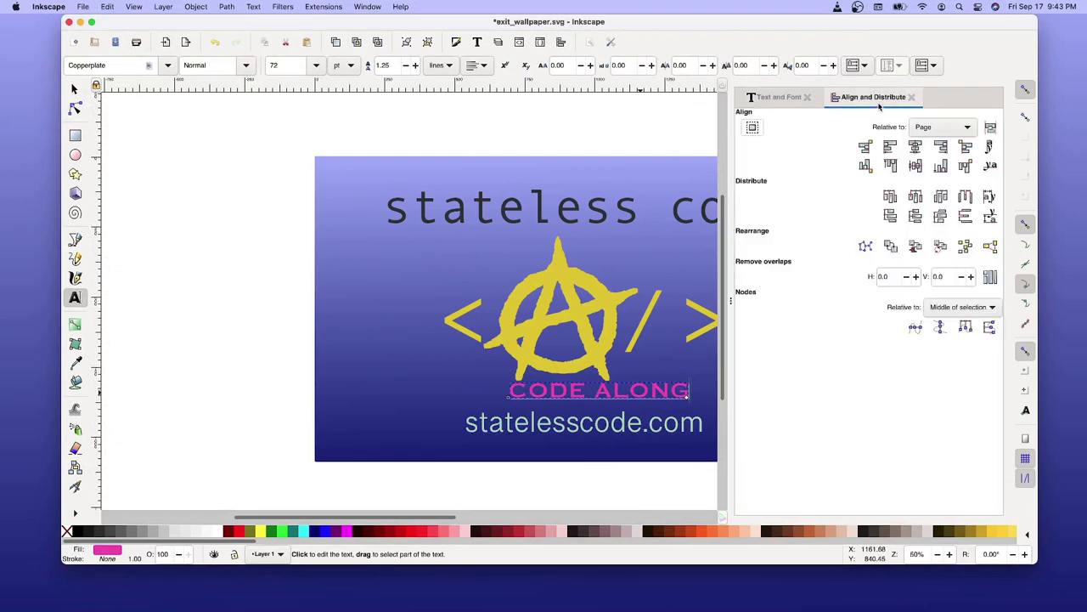
{"action": "left_click", "coordinate": [915, 147]}
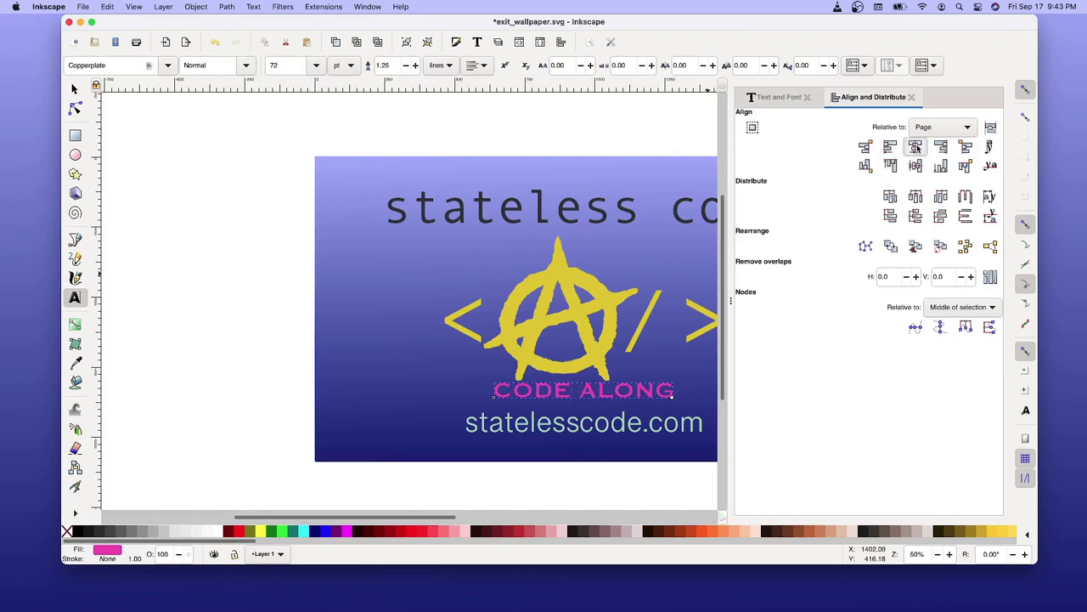
Step: With the Selector tool, drag and arrow-nudge CODE ALONG down to Y 824.343 px
{"action": "left_click", "coordinate": [75, 88]}
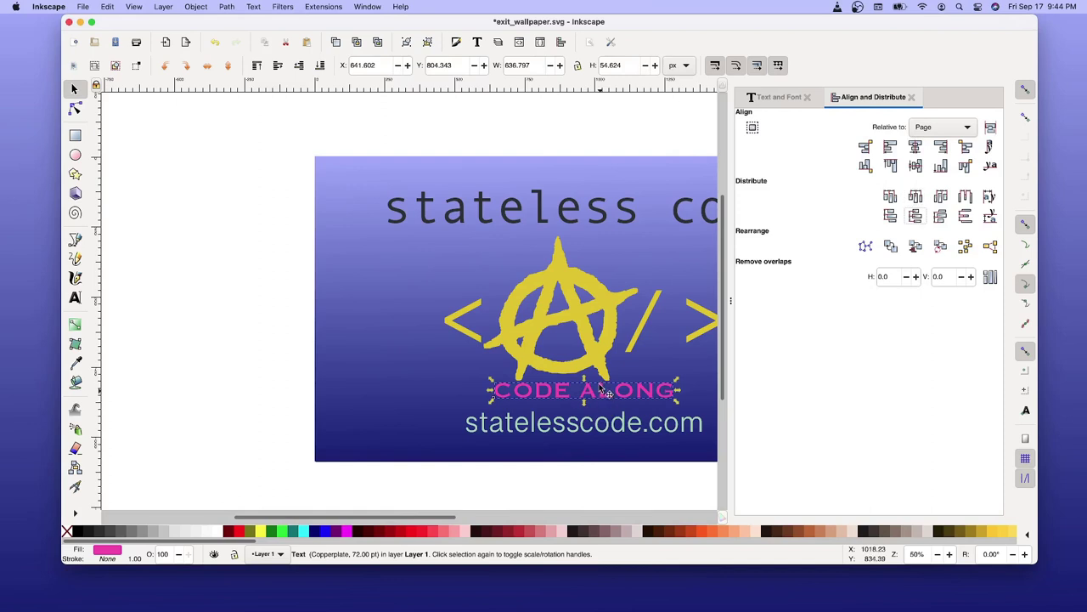
{"action": "left_click_drag", "start_coordinate": [597, 398], "coordinate": [603, 408]}
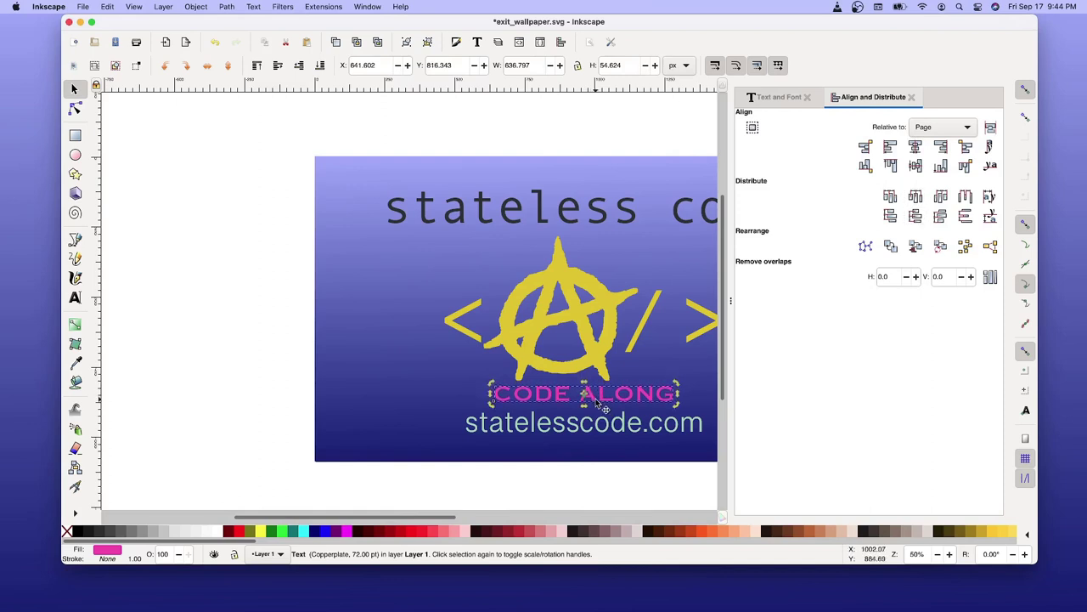
{"action": "key", "text": "Down"}
{"action": "key", "text": "Down"}
{"action": "key", "text": "Down"}
{"action": "key", "text": "Down"}
{"action": "key", "text": "Down"}
{"action": "key", "text": "Down"}
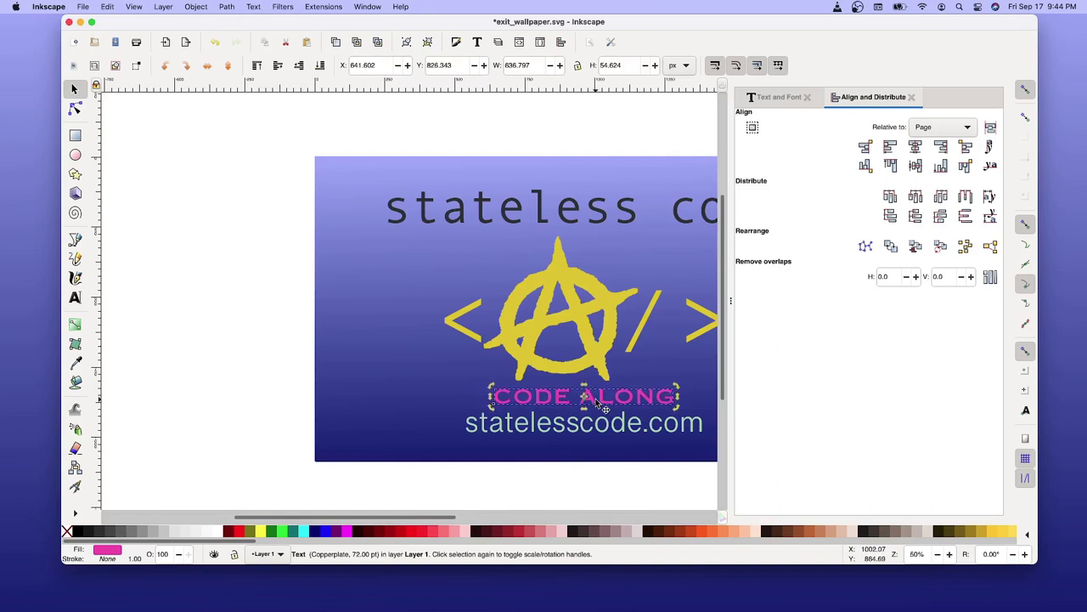
{"action": "key", "text": "Up"}
Step: Save As code_along_wallpaper.svg, replacing 'exit' in the file name with 'code_along'
{"action": "left_click", "coordinate": [83, 7]}
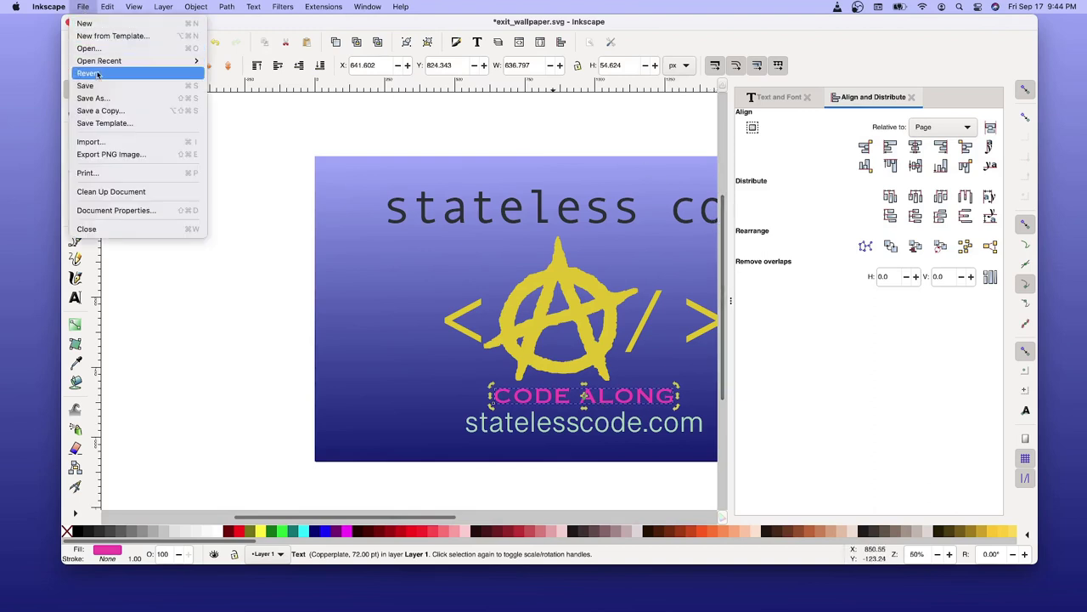
{"action": "left_click", "coordinate": [96, 98]}
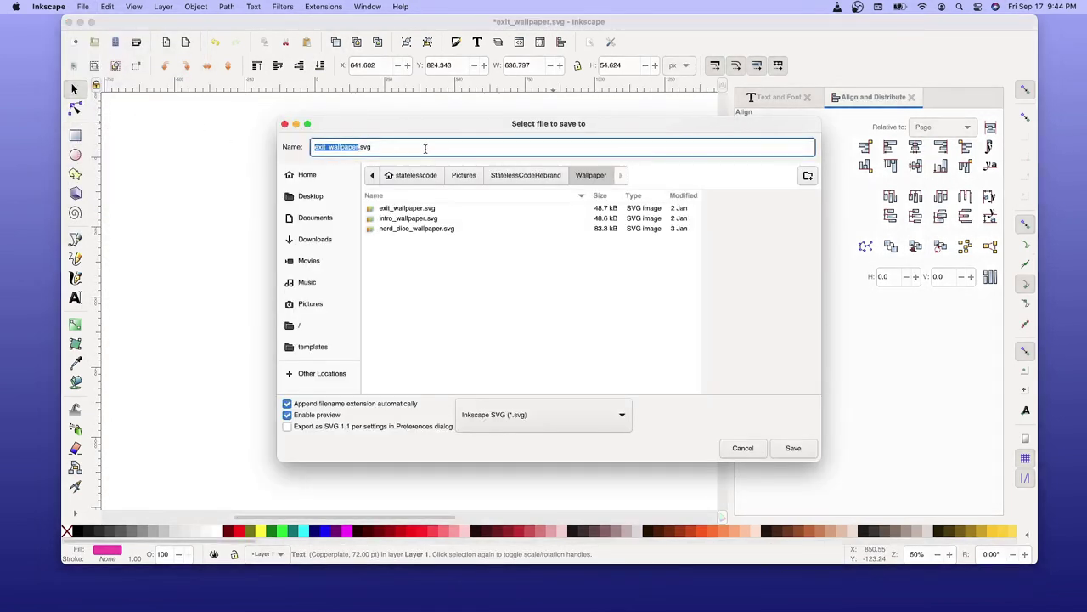
{"action": "left_click", "coordinate": [325, 148]}
{"action": "key", "text": "shift+Home"}
{"action": "type", "text": "code_along"}
{"action": "left_click", "coordinate": [799, 455]}
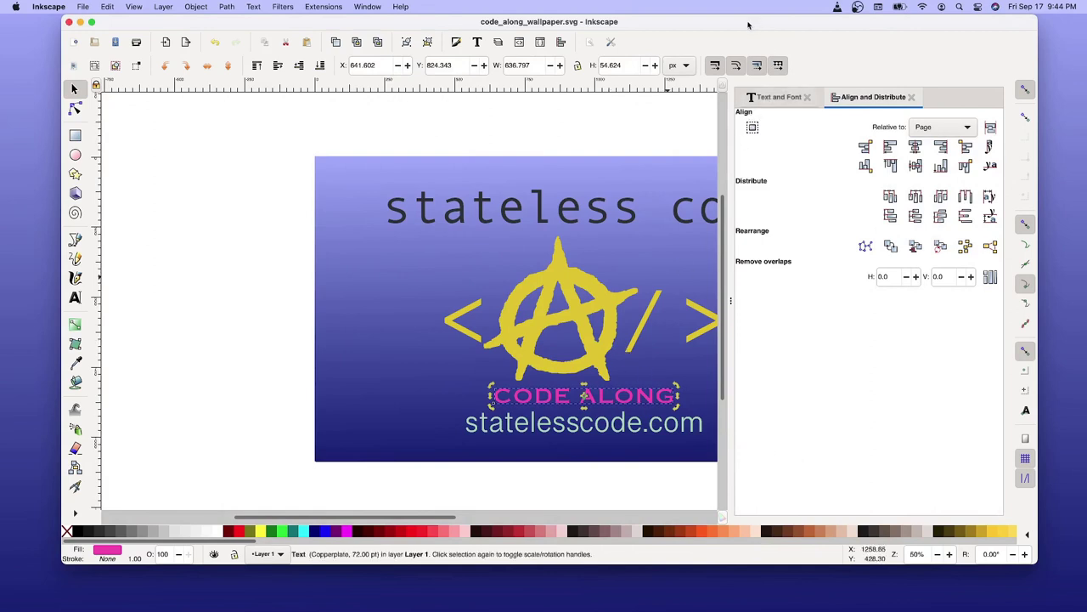
{"action": "key", "text": "alt"}
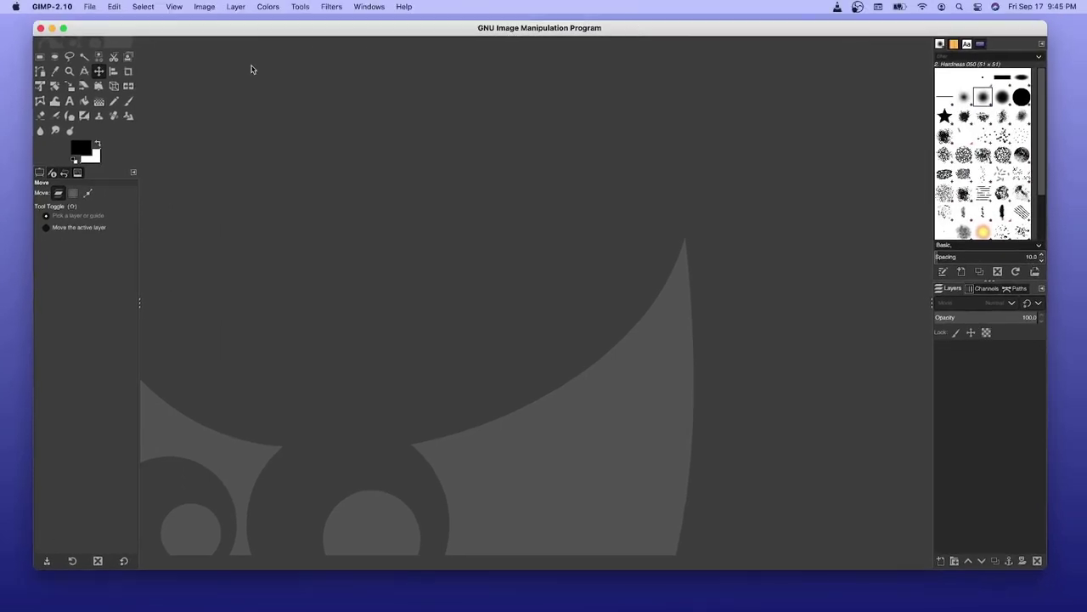
Step: Open code_along_wallpaper.svg from Pictures > StatelessCodeRebrand > Wallpaper in GIMP
{"action": "left_click", "coordinate": [89, 7]}
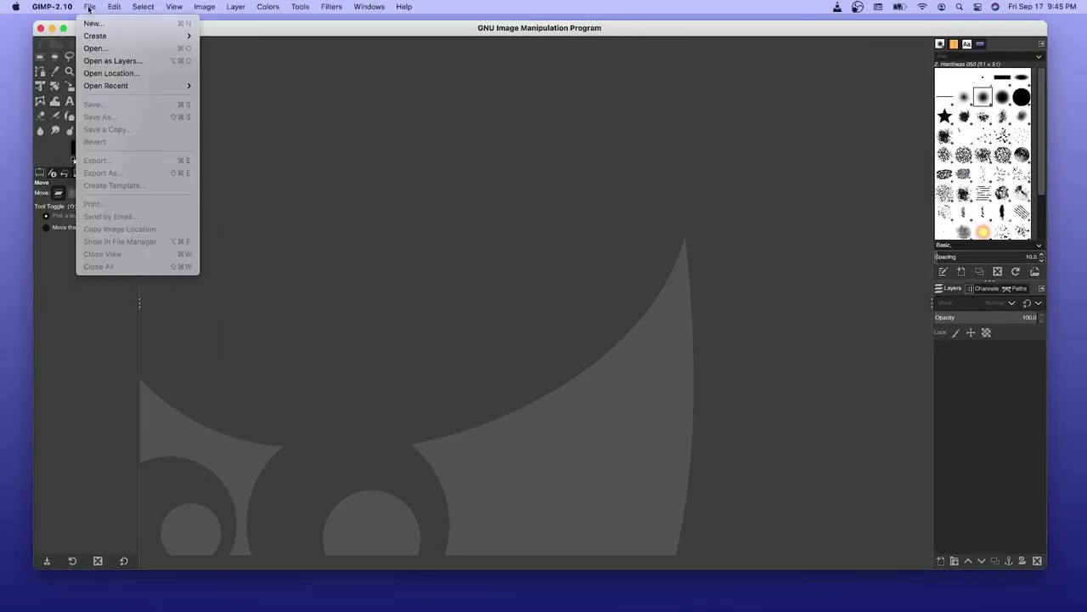
{"action": "left_click", "coordinate": [104, 47]}
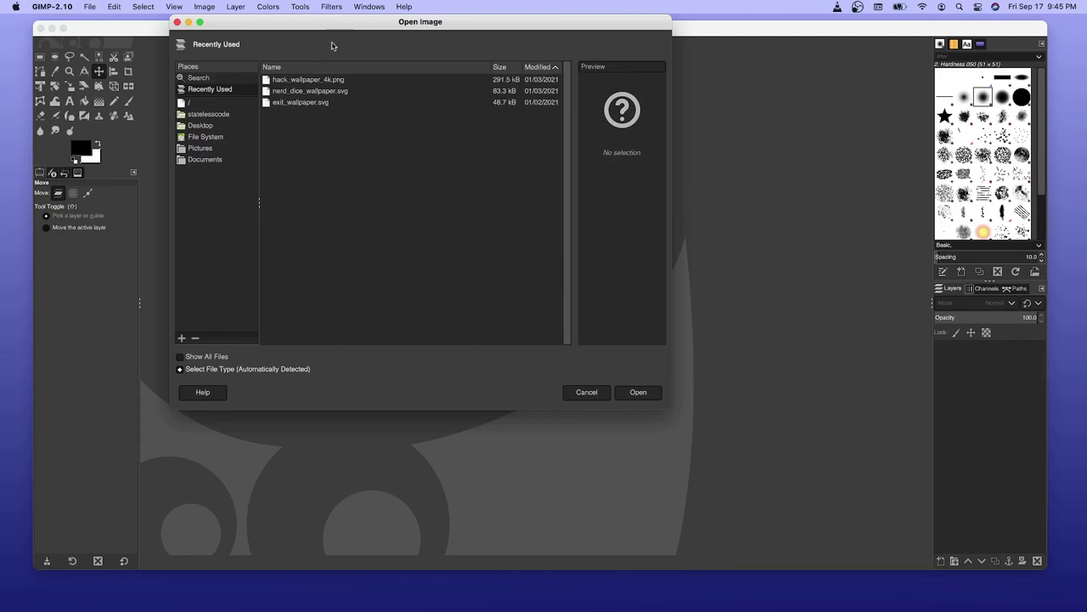
{"action": "left_click", "coordinate": [207, 115]}
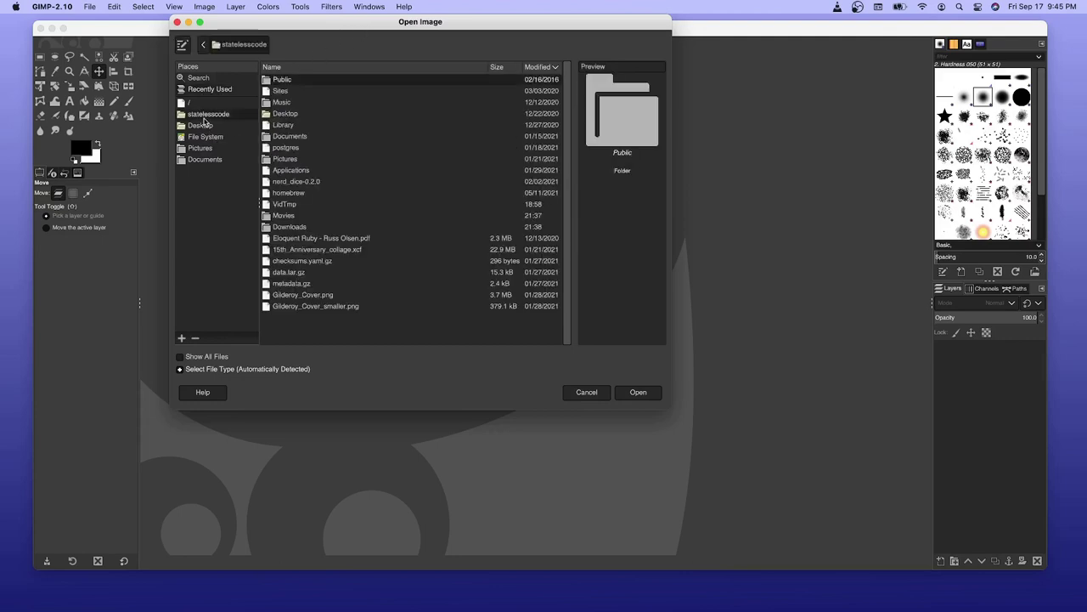
{"action": "double_click", "coordinate": [284, 160]}
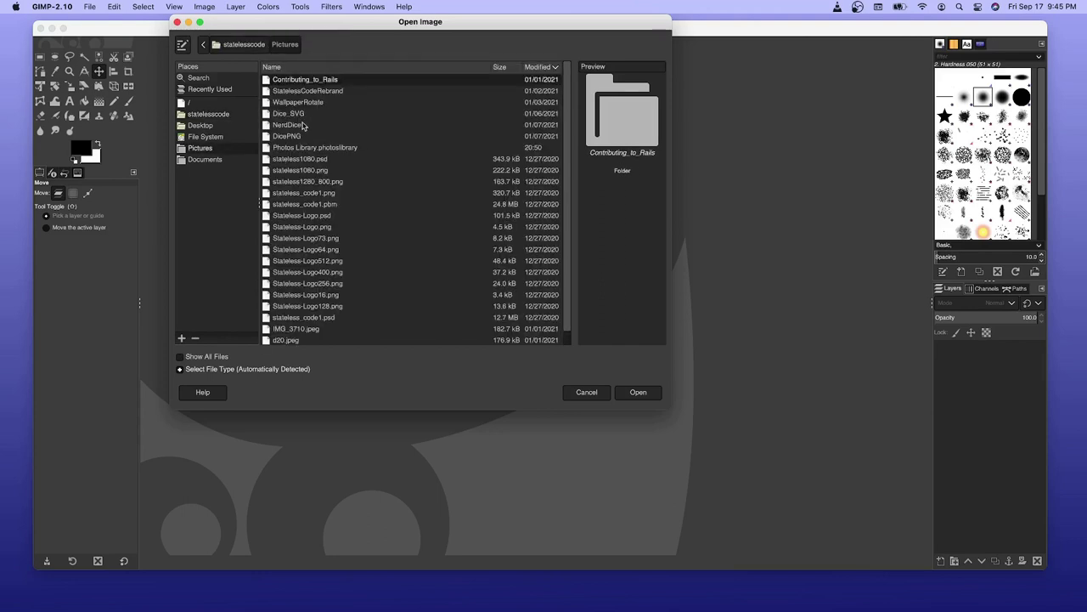
{"action": "scroll", "coordinate": [303, 125], "scroll_direction": "down", "scroll_amount": 1}
{"action": "scroll", "coordinate": [302, 124], "scroll_direction": "up", "scroll_amount": 1}
{"action": "double_click", "coordinate": [288, 90]}
{"action": "double_click", "coordinate": [288, 91]}
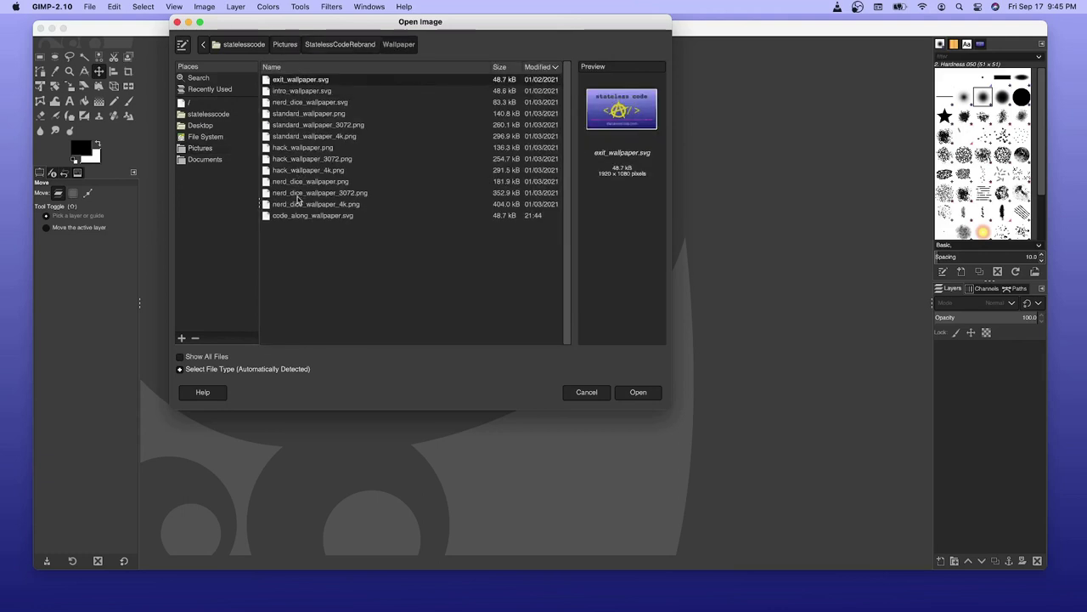
{"action": "left_click", "coordinate": [291, 216]}
{"action": "left_click", "coordinate": [639, 395]}
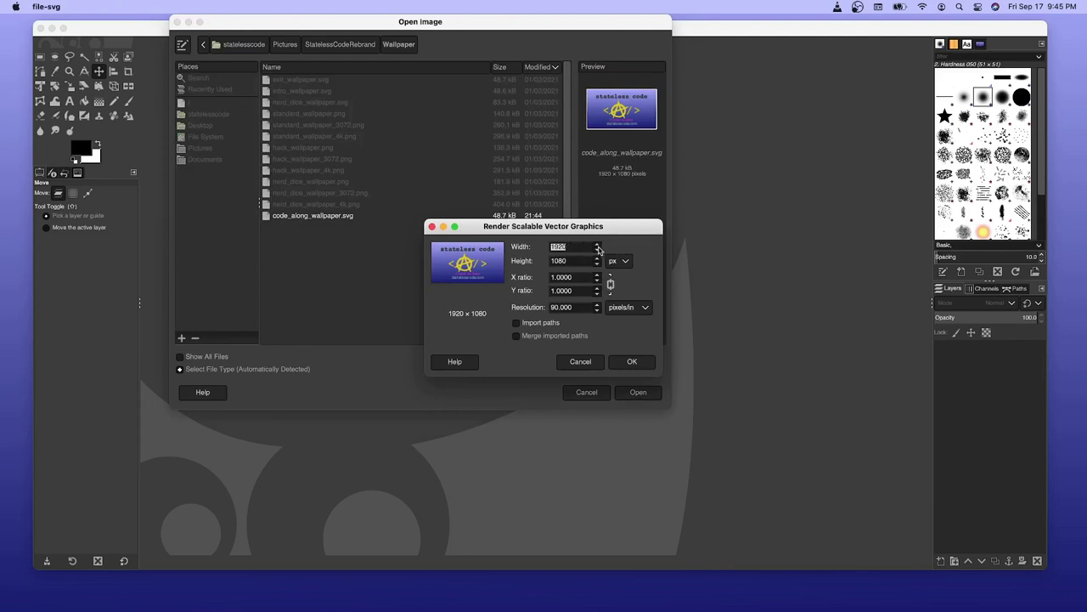
Step: Render the SVG at 2160 pixels high (3840 wide) to get a 4K image
{"action": "left_click_drag", "start_coordinate": [584, 261], "coordinate": [506, 261]}
{"action": "type", "text": "216"}
{"action": "key", "text": "Tab"}
{"action": "left_click", "coordinate": [629, 364]}
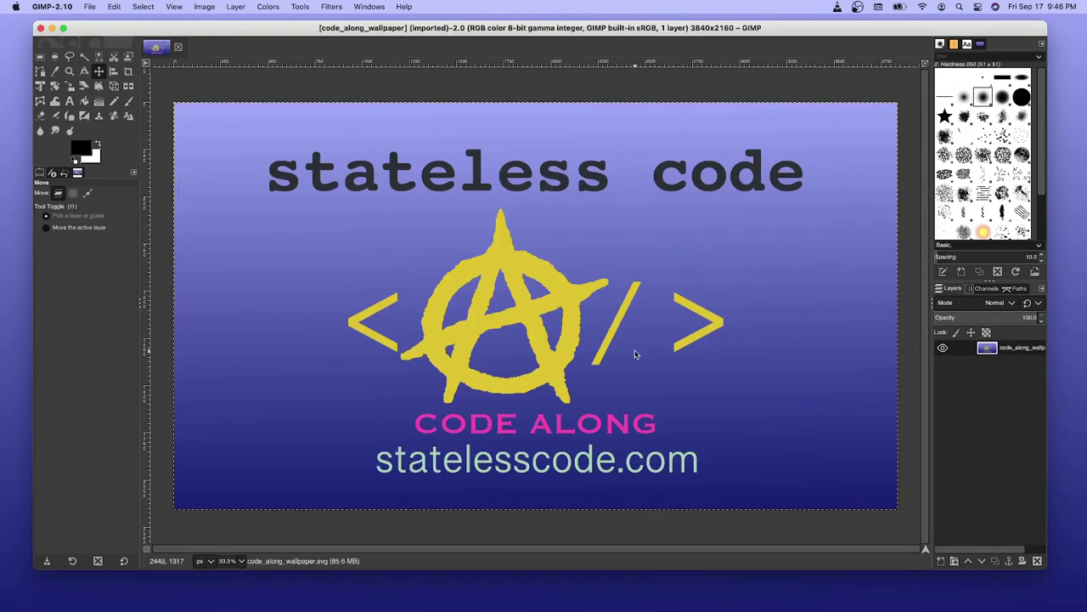
Step: Export the image as code_along_wallpaper_4k.png with default PNG settings
{"action": "left_click", "coordinate": [89, 7]}
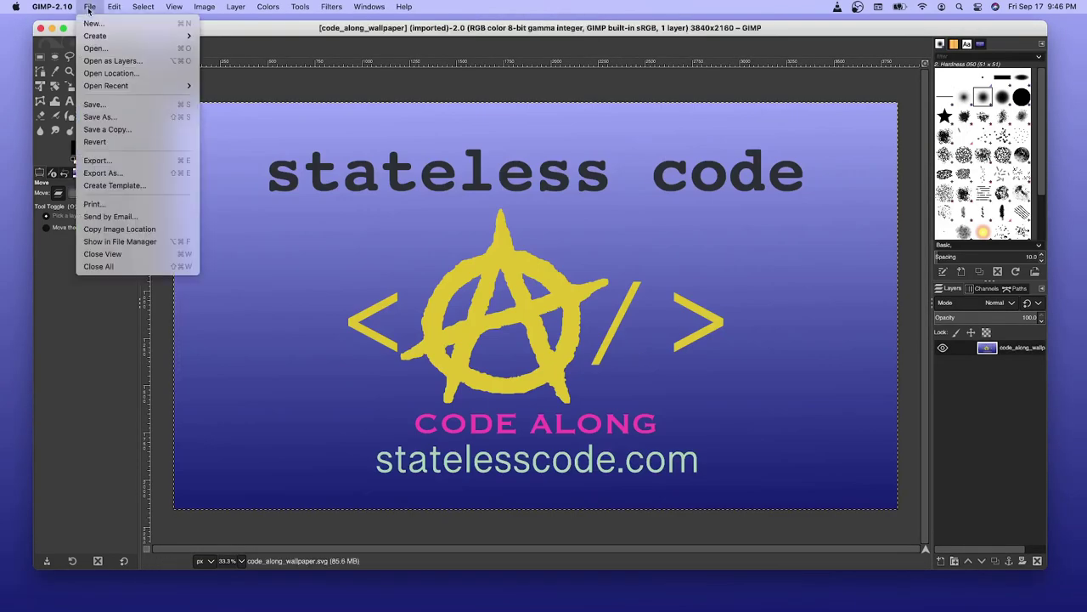
{"action": "left_click", "coordinate": [122, 175]}
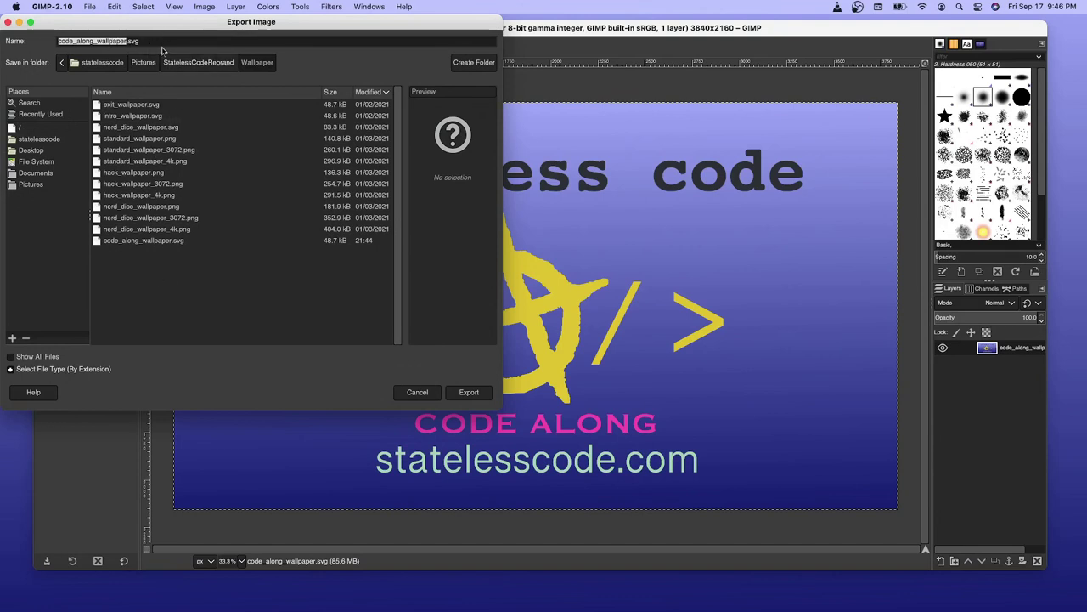
{"action": "left_click", "coordinate": [162, 44]}
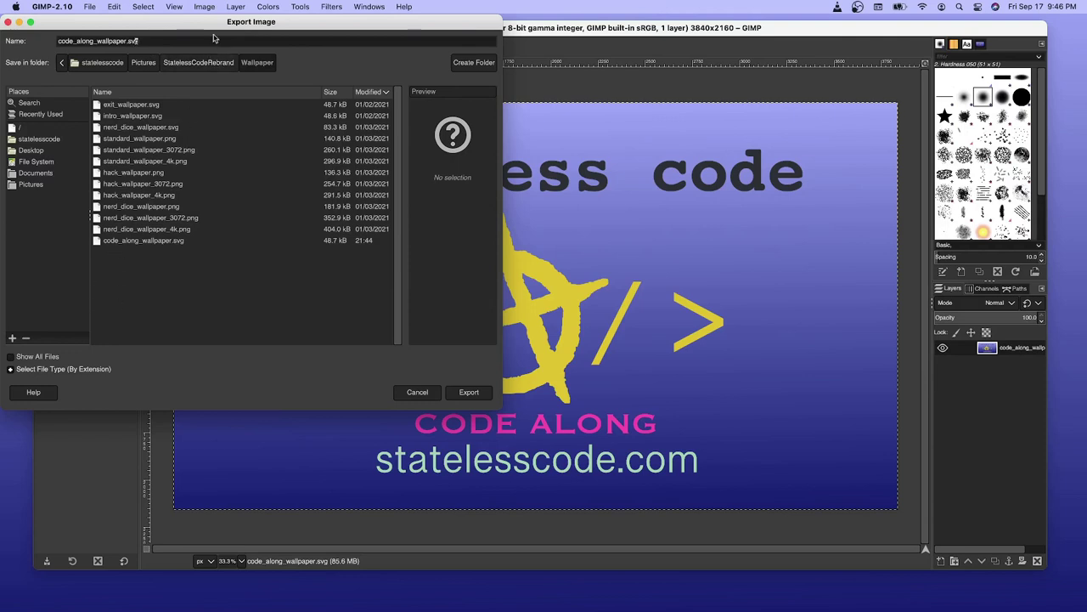
{"action": "key", "text": "BackSpace"}
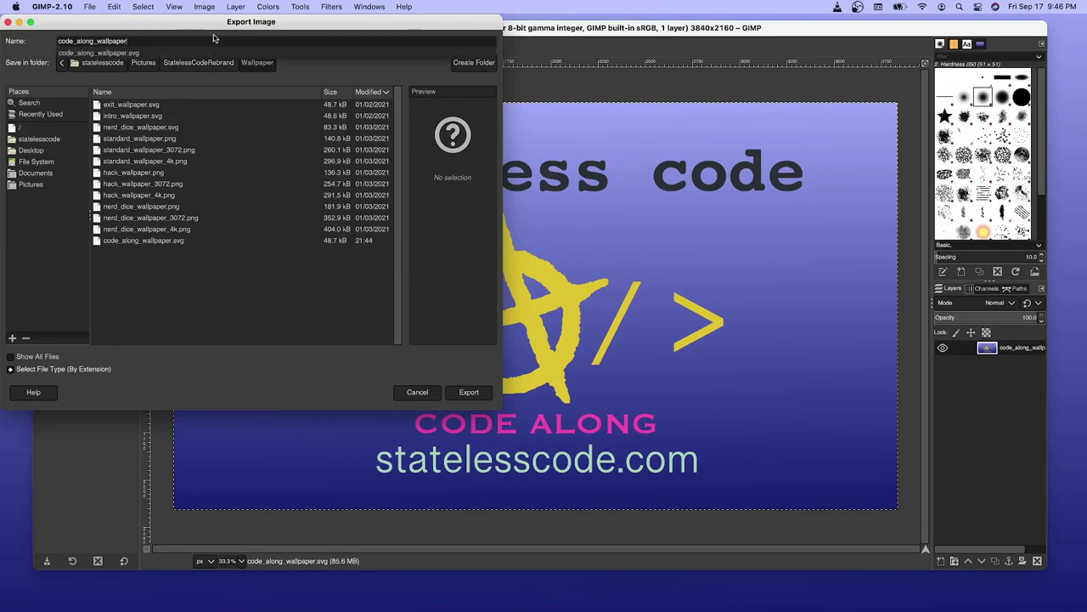
{"action": "type", "text": "_"}
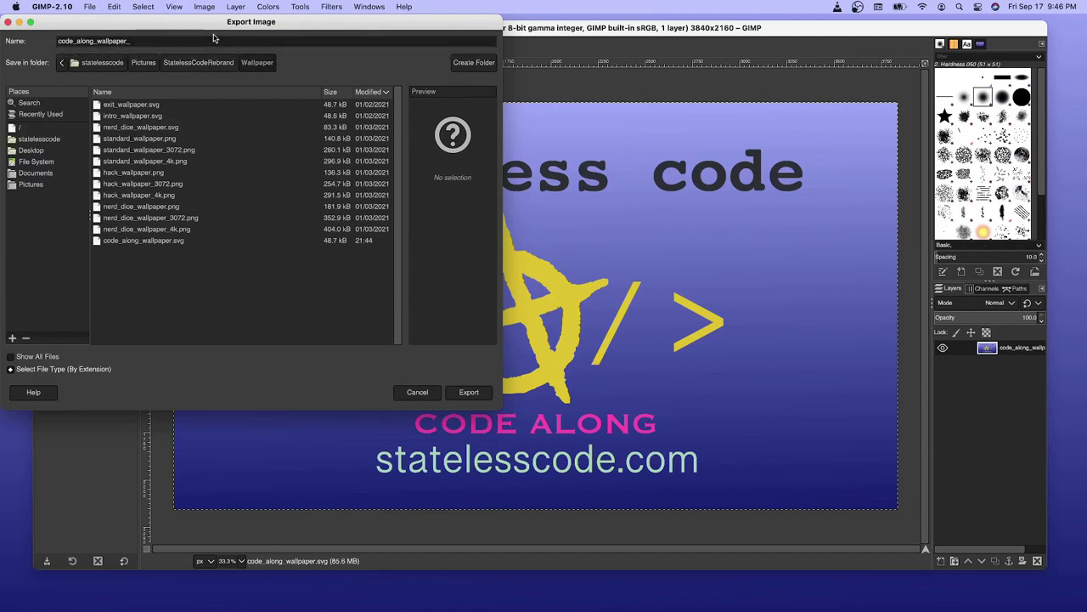
{"action": "type", "text": "4k.png"}
{"action": "left_click", "coordinate": [466, 392]}
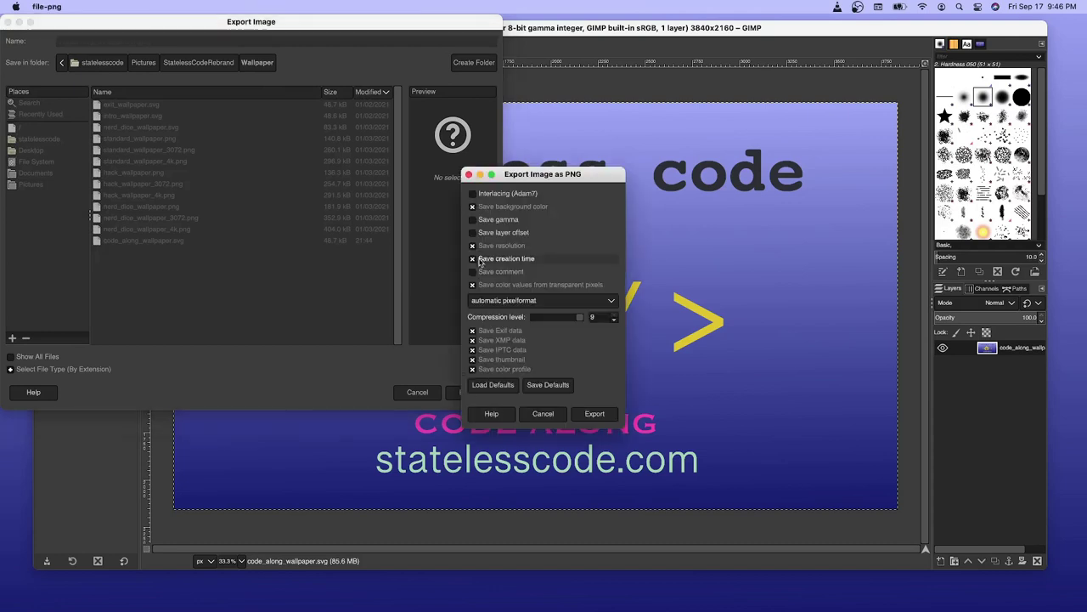
{"action": "left_click", "coordinate": [590, 419]}
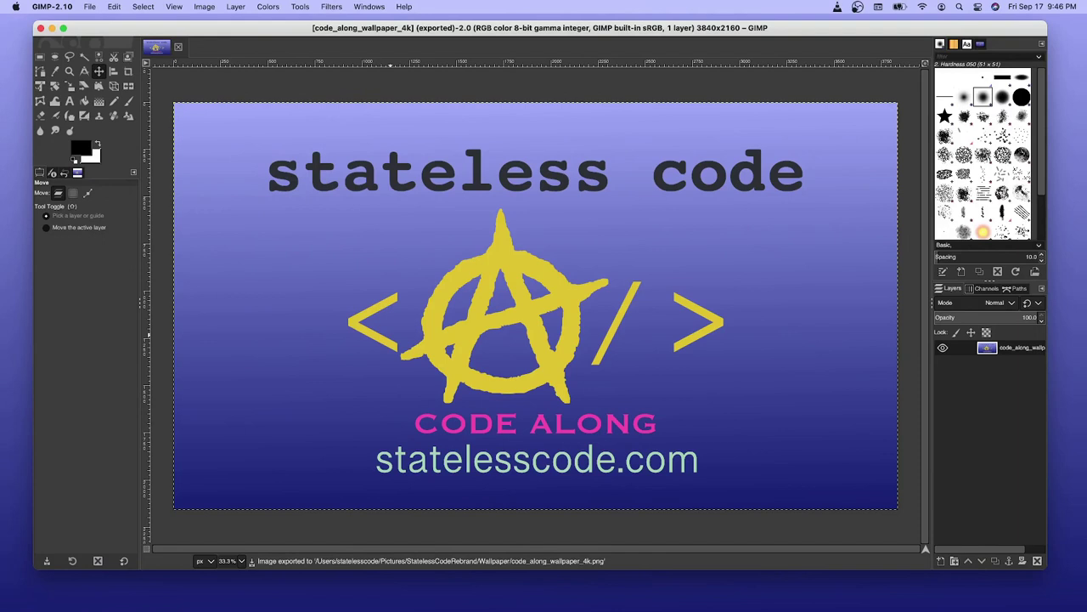
Step: In Finder, select code_along_wallpaper_4k.png in the Wallpaper folder to copy it
{"action": "key", "text": "super+Tab"}
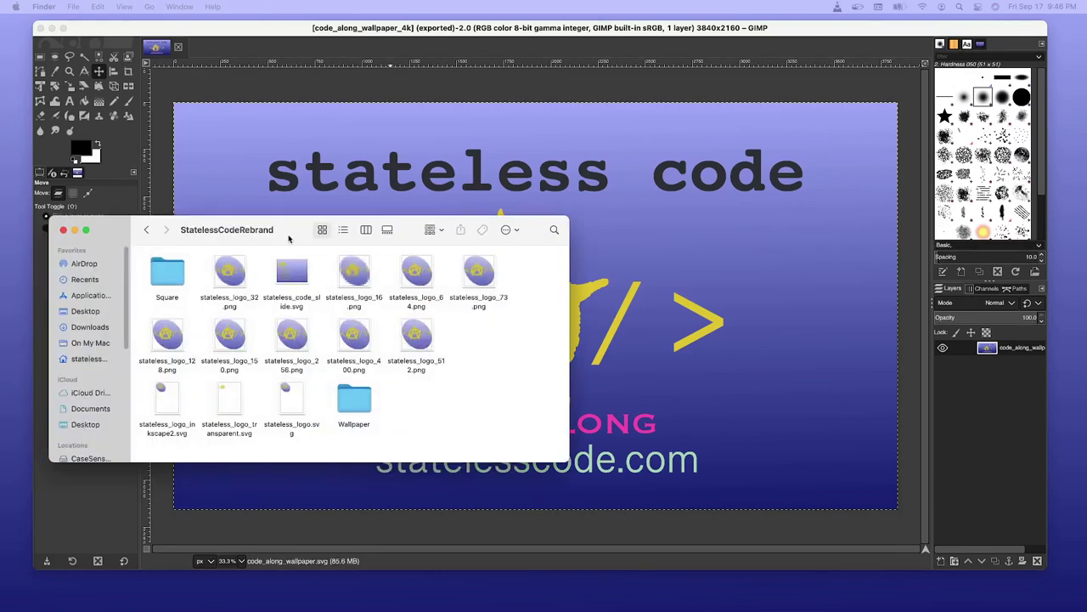
{"action": "double_click", "coordinate": [489, 325]}
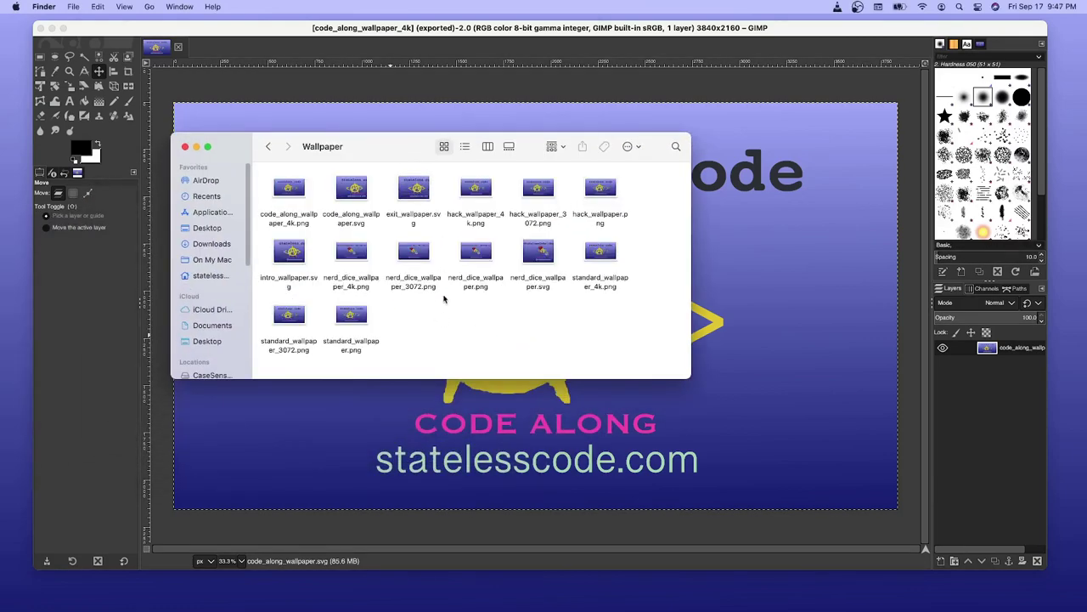
{"action": "left_click", "coordinate": [288, 194]}
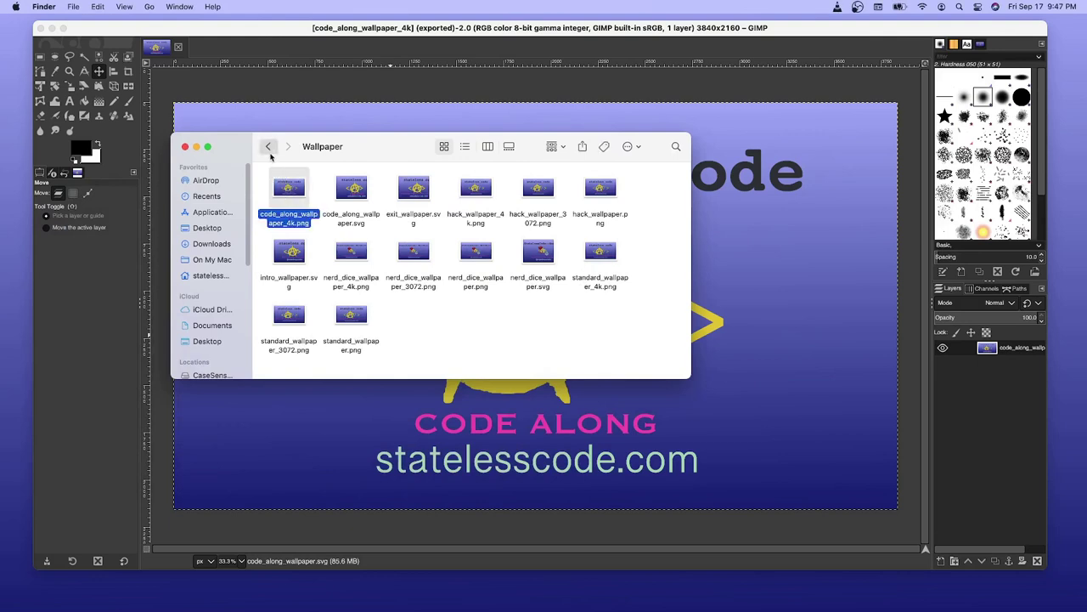
Step: Place the copy in Pictures > WallpaperRotate, then close the Finder window
{"action": "left_click", "coordinate": [268, 149]}
{"action": "left_click", "coordinate": [268, 148]}
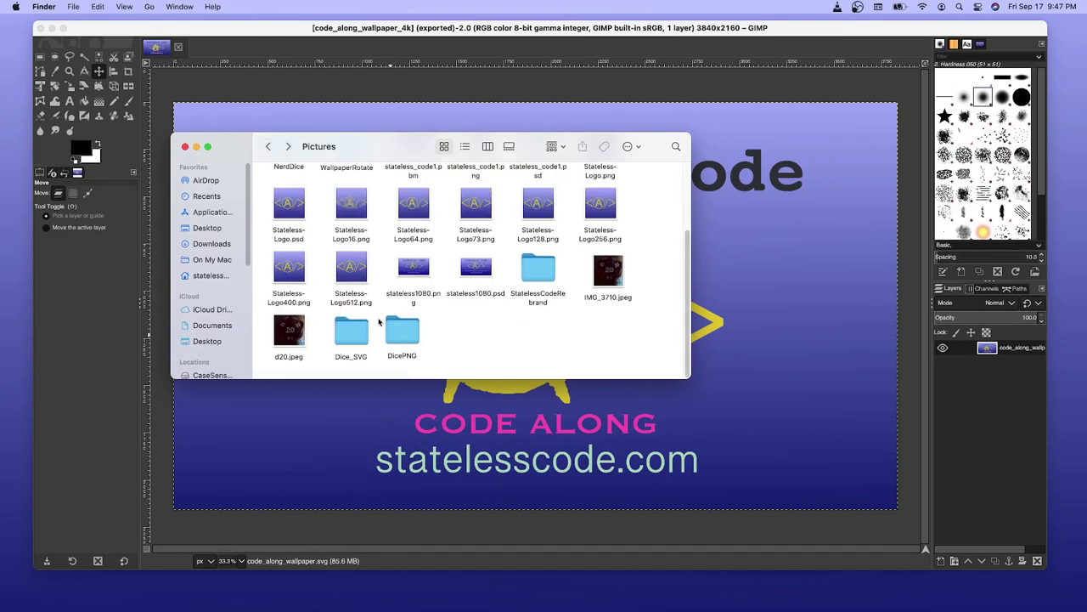
{"action": "scroll", "coordinate": [375, 293], "scroll_direction": "up", "scroll_amount": 3}
{"action": "double_click", "coordinate": [346, 246]}
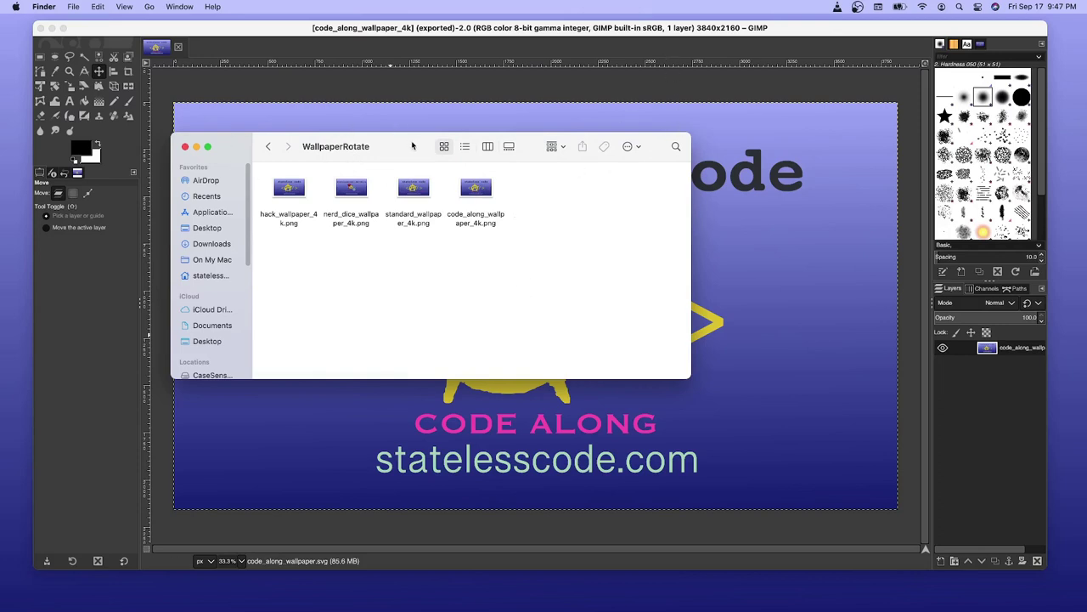
{"action": "left_click_drag", "start_coordinate": [413, 146], "coordinate": [409, 148]}
{"action": "left_click", "coordinate": [182, 151]}
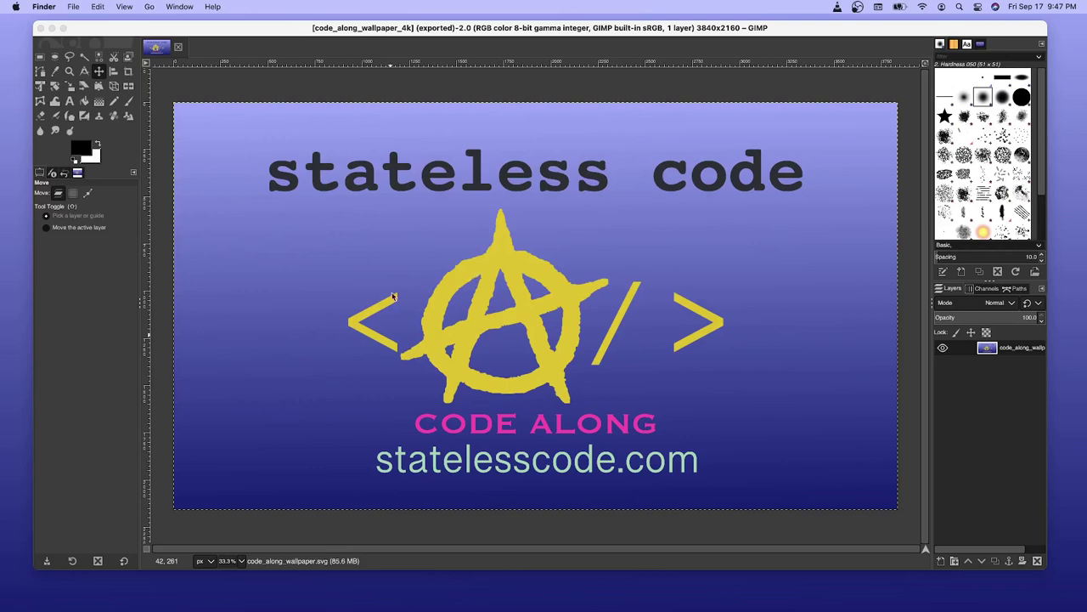
Step: Close the GIMP image window to reveal Safari's inkscape.org download page
{"action": "left_click", "coordinate": [41, 29]}
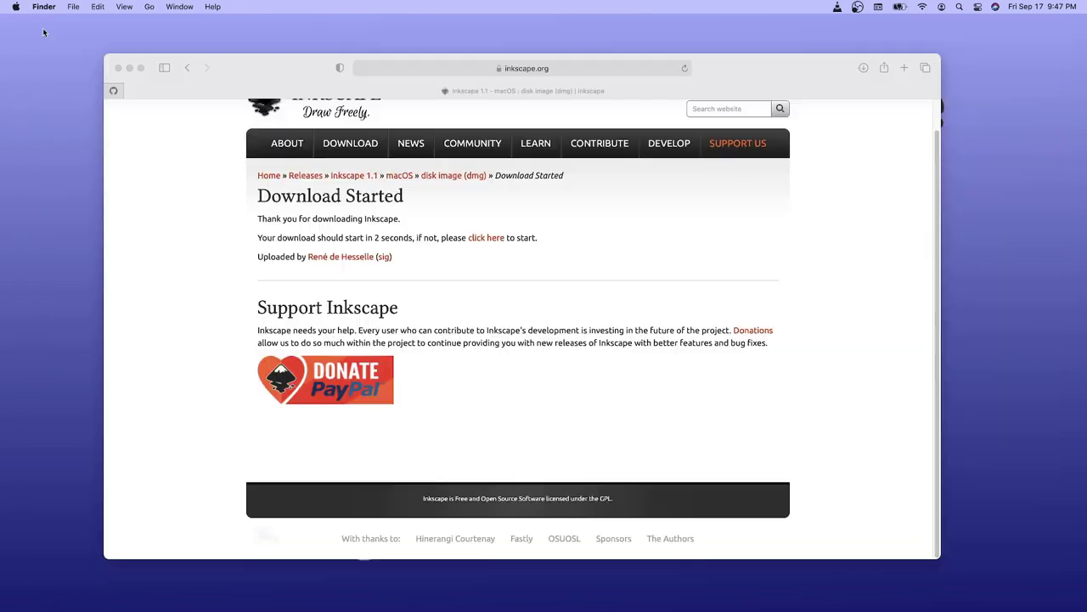